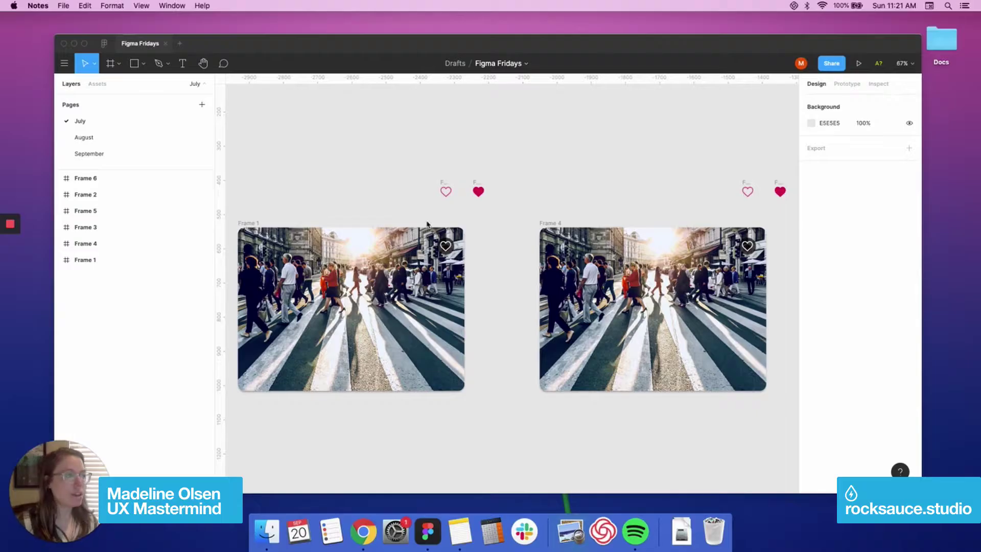
# Bring the Figma Fridays design file to the front, showing the July page
pyautogui.click(94, 160)
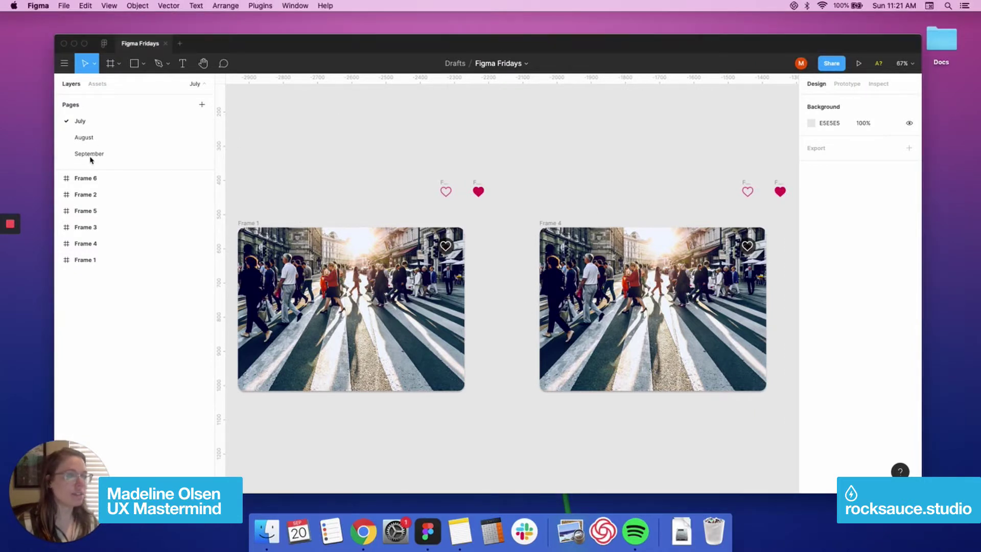
# Open the September page and enlarge the window to view the ten planet frames
pyautogui.click(89, 154)
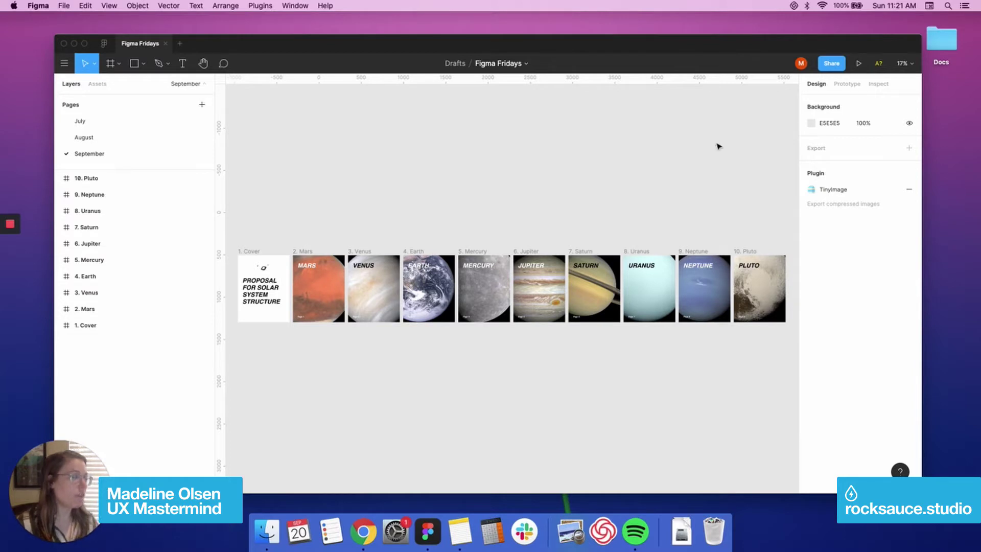
pyautogui.doubleClick(914, 41)
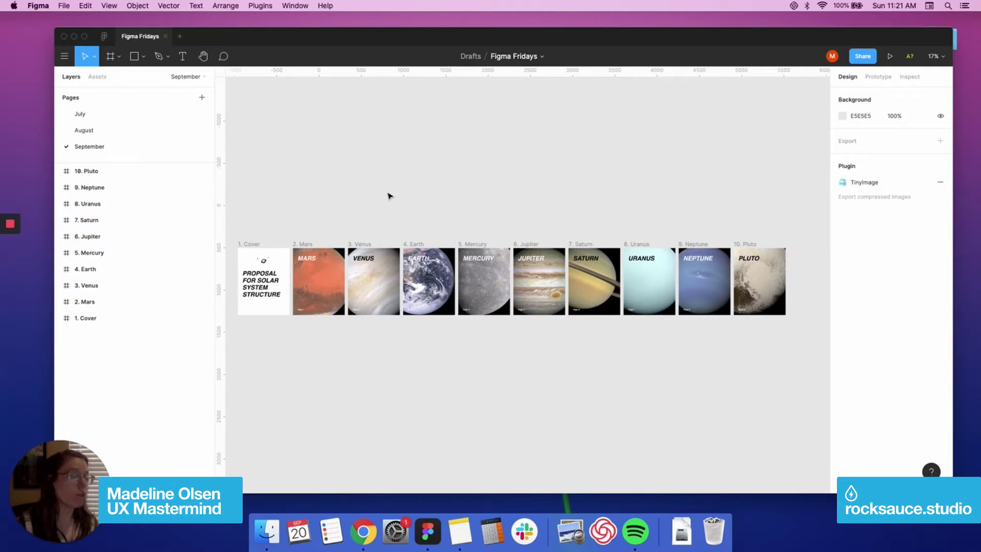
pyautogui.scroll(1, 389, 196)
pyautogui.hscroll(1, 449, 213)
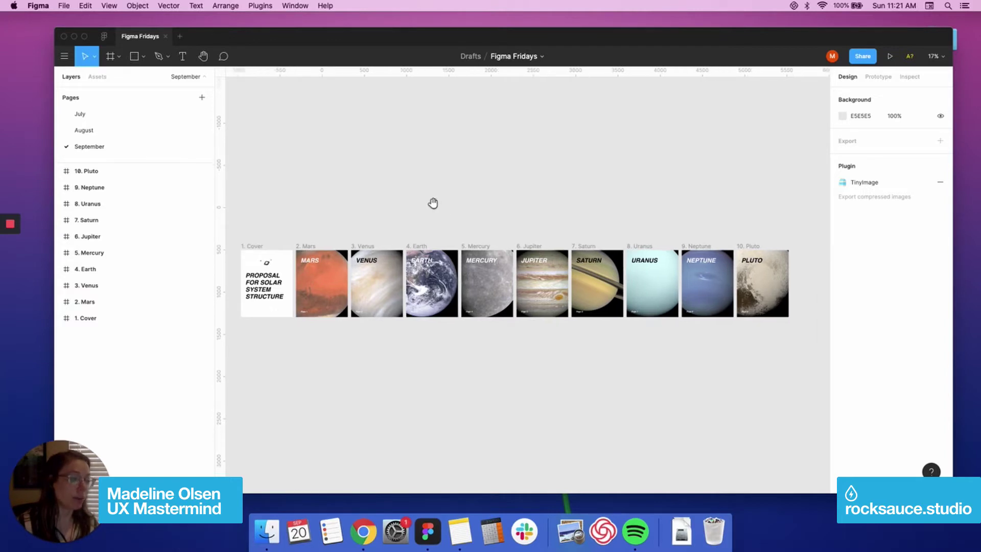
# Export all frames to a single Figma Fridays PDF saved on the Desktop
pyautogui.click(62, 6)
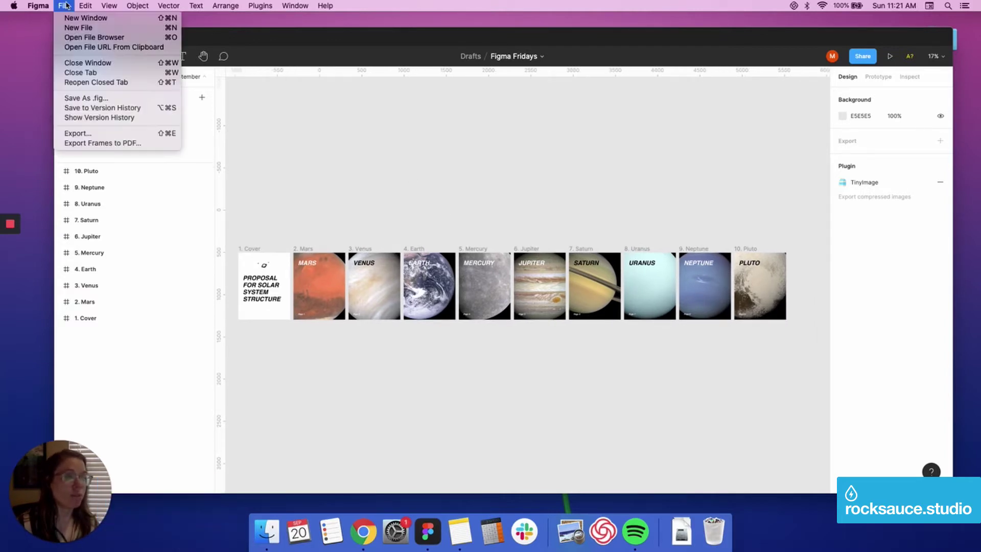
pyautogui.click(110, 147)
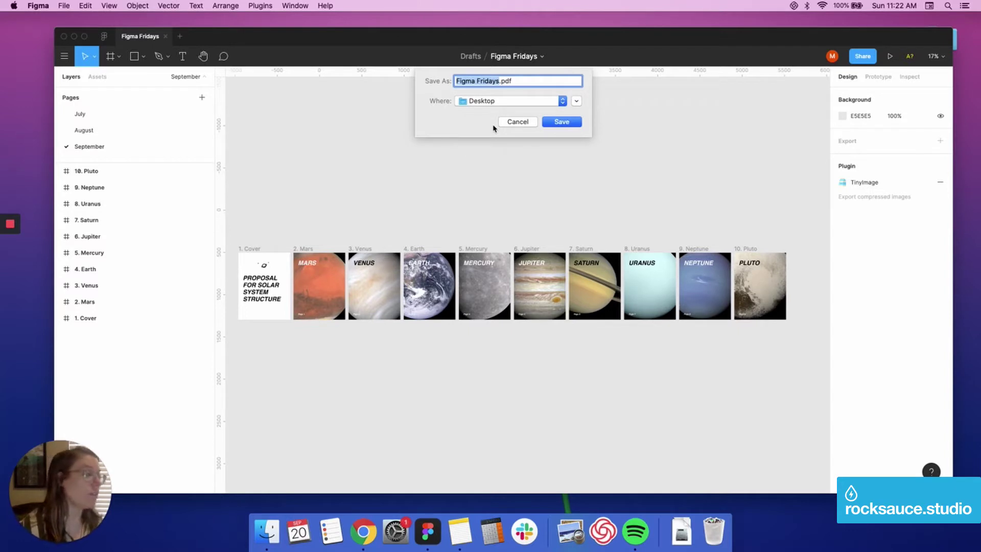
pyautogui.press('Right')
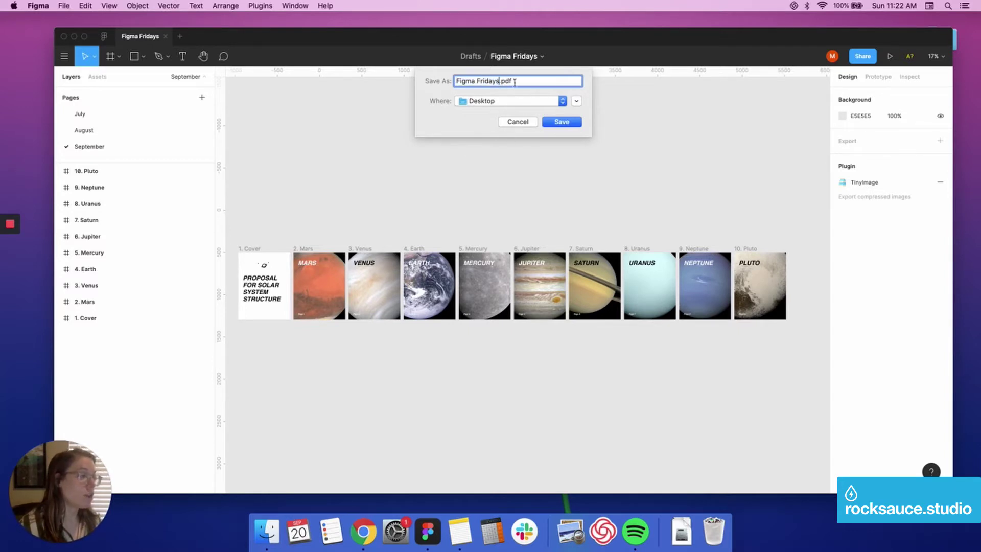
pyautogui.click(572, 124)
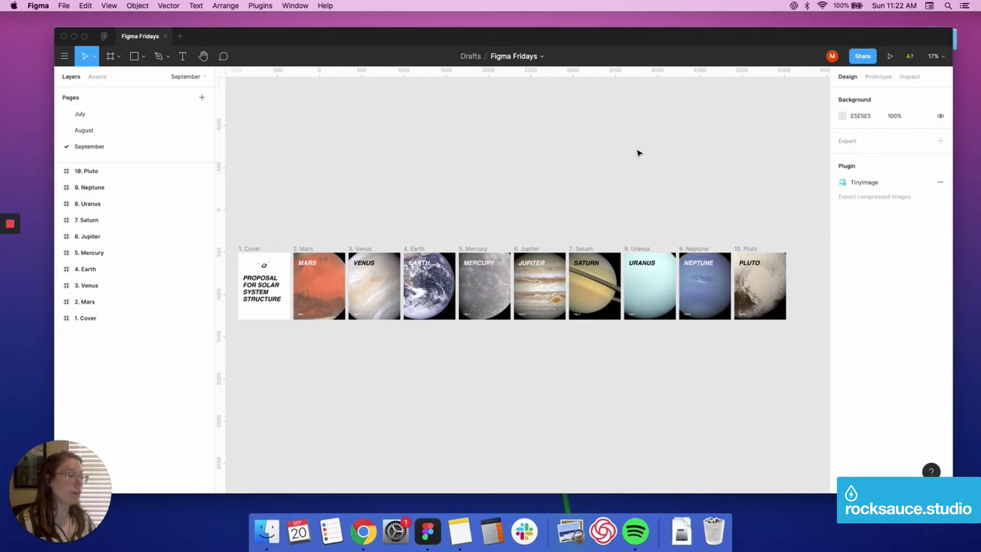
pyautogui.moveTo(824, 41); pyautogui.dragTo(798, 45)
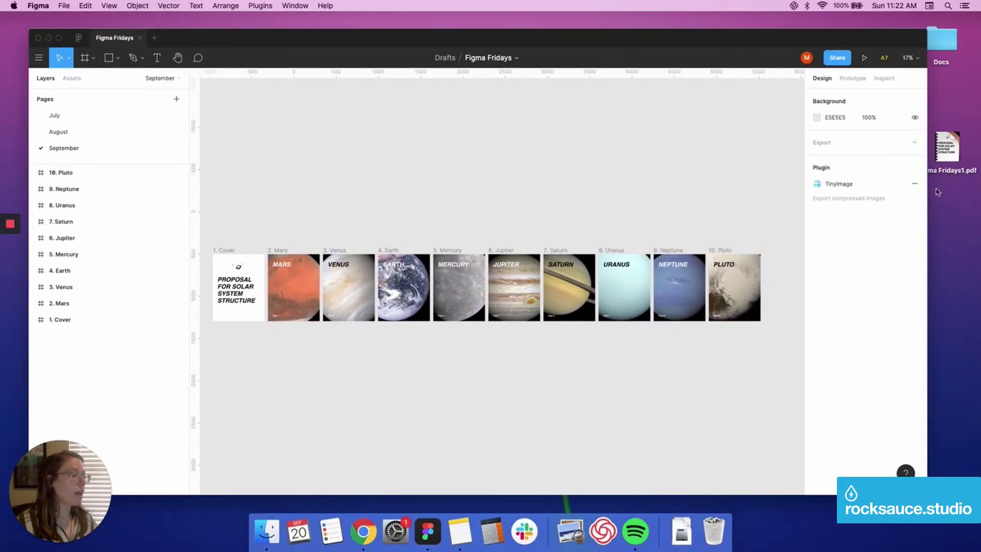
# Open the exported PDF in Preview and delete its Pluto page, leaving nine pages
pyautogui.doubleClick(938, 164)
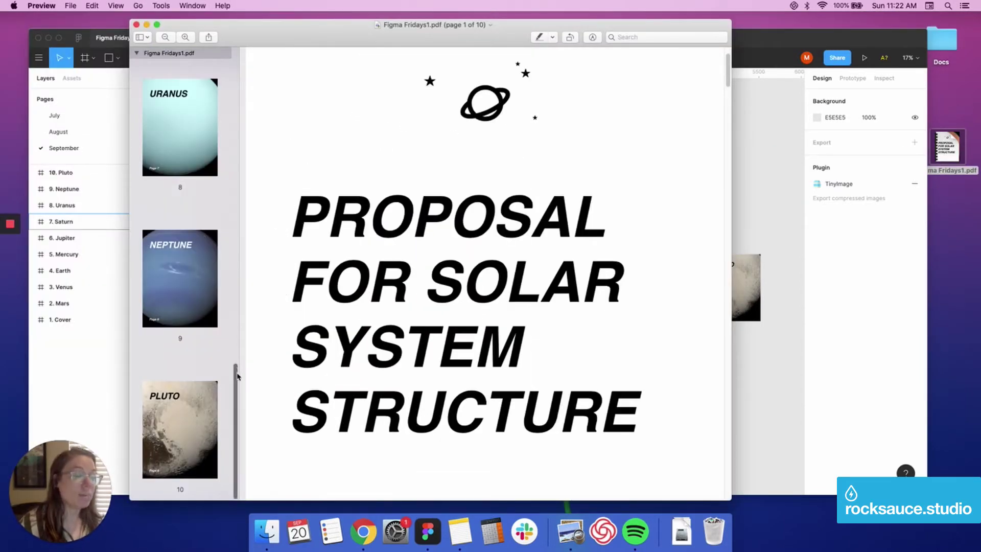
pyautogui.moveTo(237, 378)
pyautogui.mouseDown()
pyautogui.moveTo(236, 71)
pyautogui.moveTo(238, 383)
pyautogui.mouseUp()
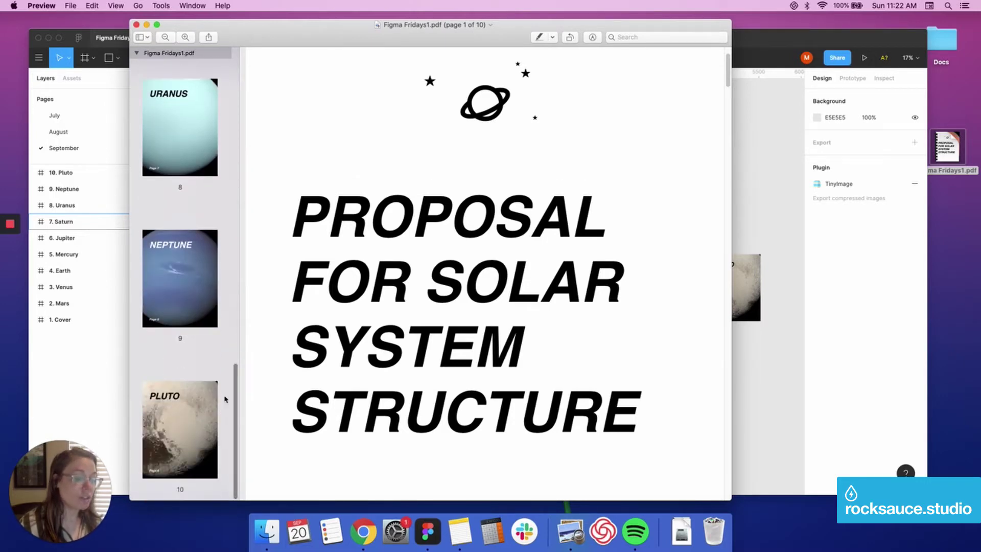
pyautogui.click(203, 410)
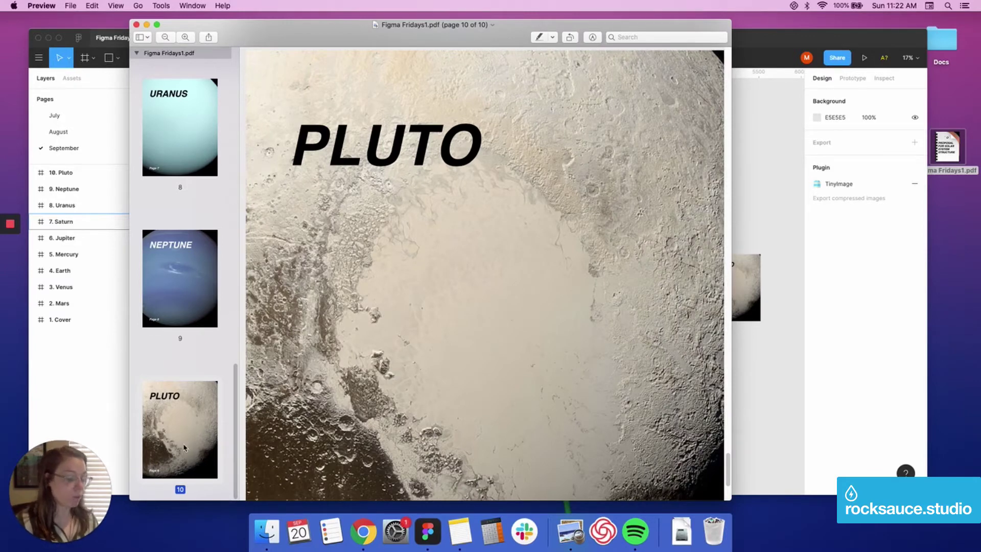
pyautogui.press('Delete')
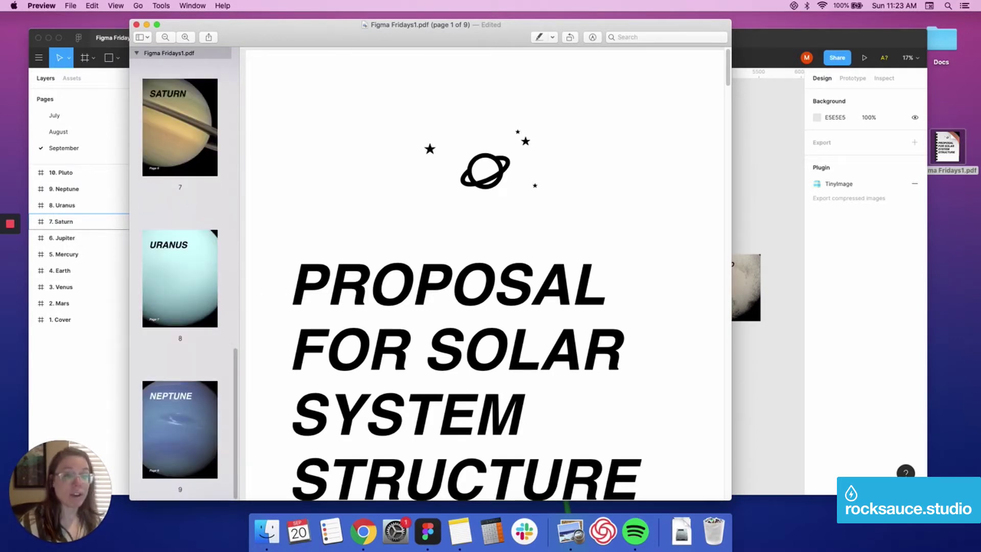
pyautogui.press('super+Tab')
# Widen and read the CNET combining-PDFs article, then close it and return to Figma
pyautogui.moveTo(570, 188); pyautogui.dragTo(357, 39)
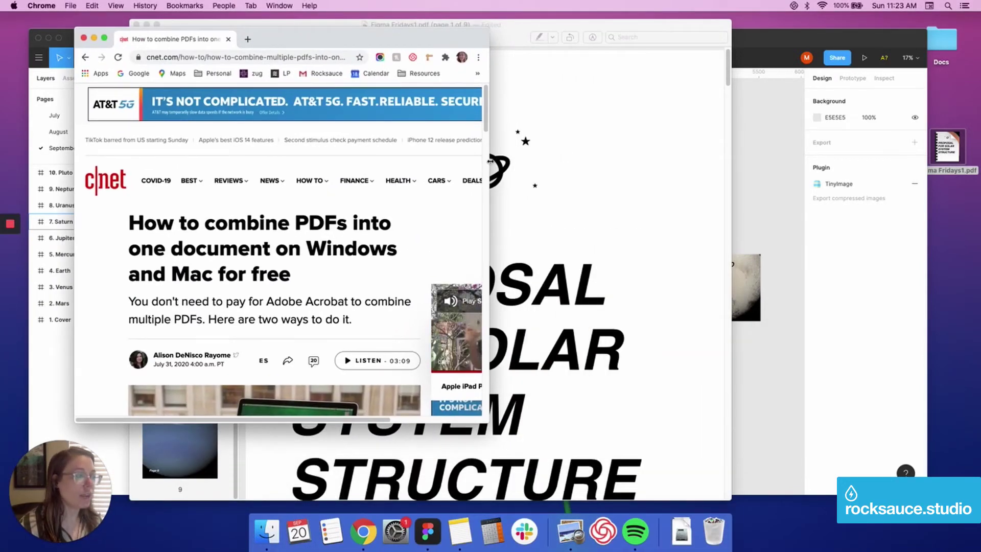
pyautogui.moveTo(490, 162); pyautogui.dragTo(900, 169)
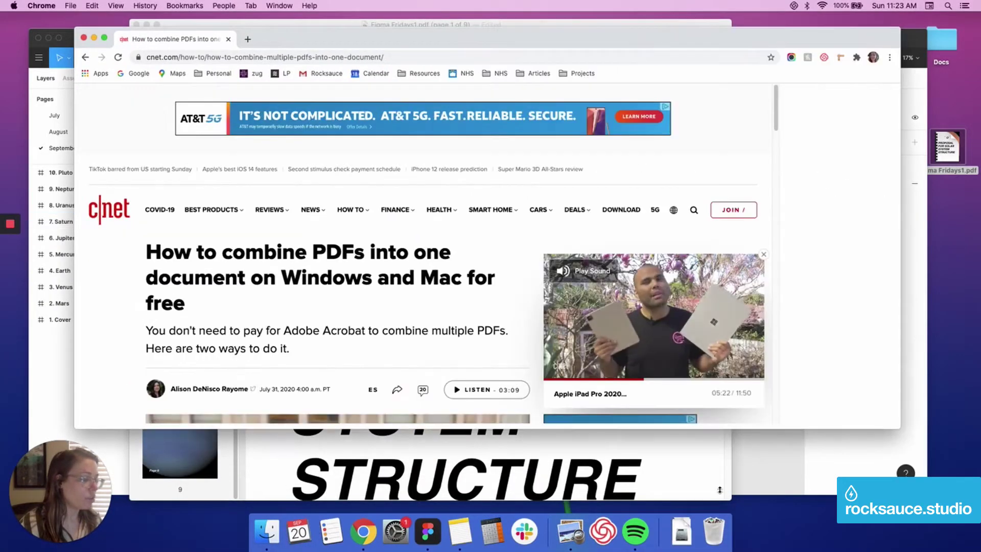
pyautogui.scroll(-10, 388, 324)
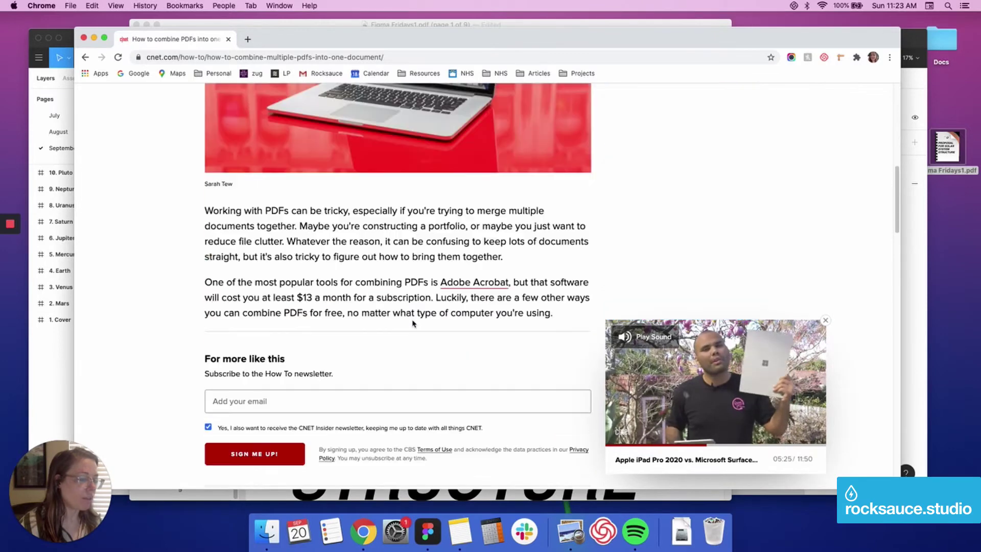
pyautogui.scroll(-8, 413, 323)
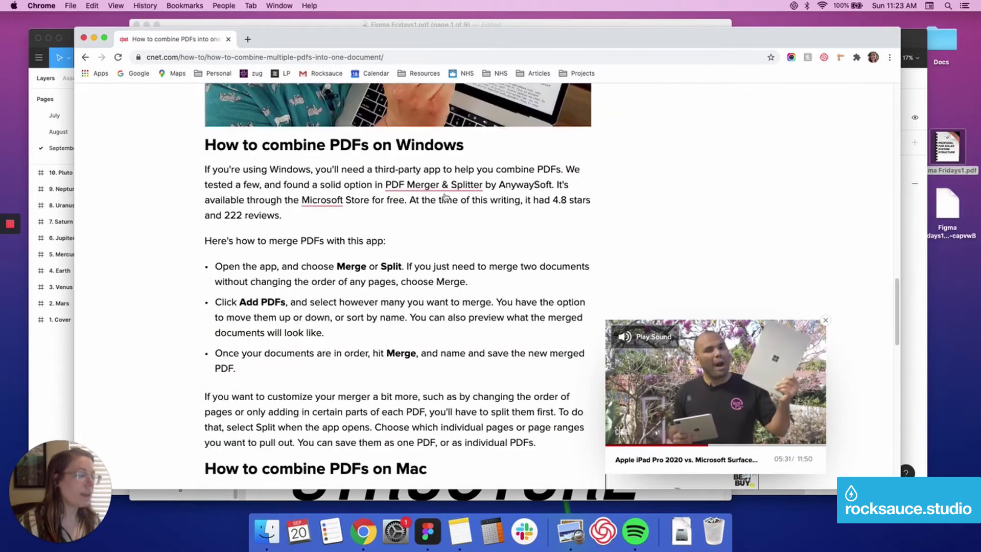
pyautogui.scroll(6, 449, 205)
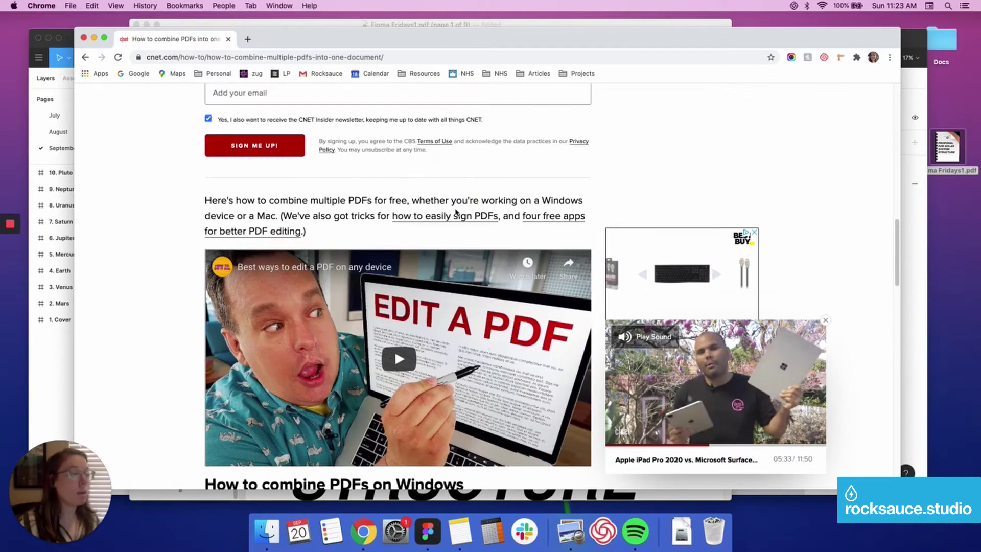
pyautogui.scroll(10, 456, 212)
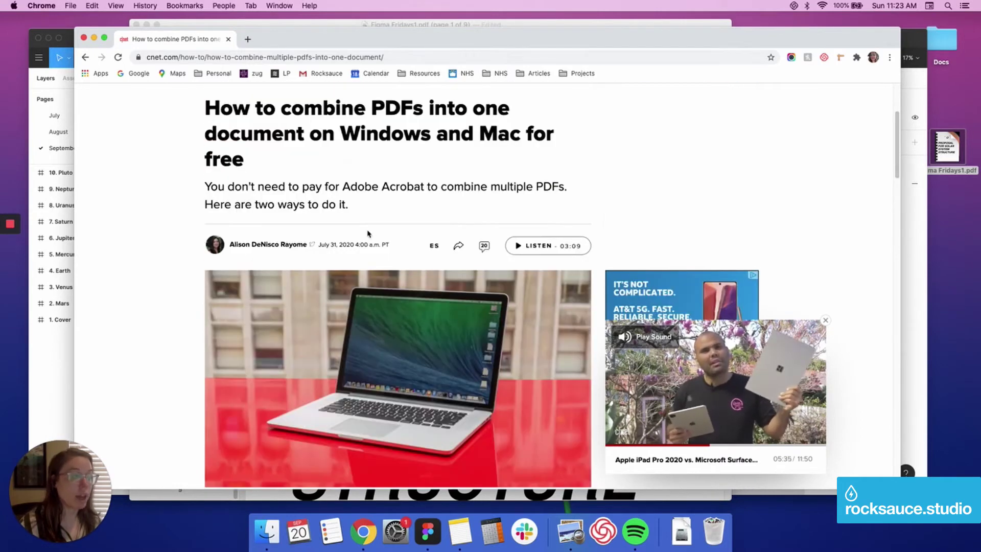
pyautogui.press('super+w')
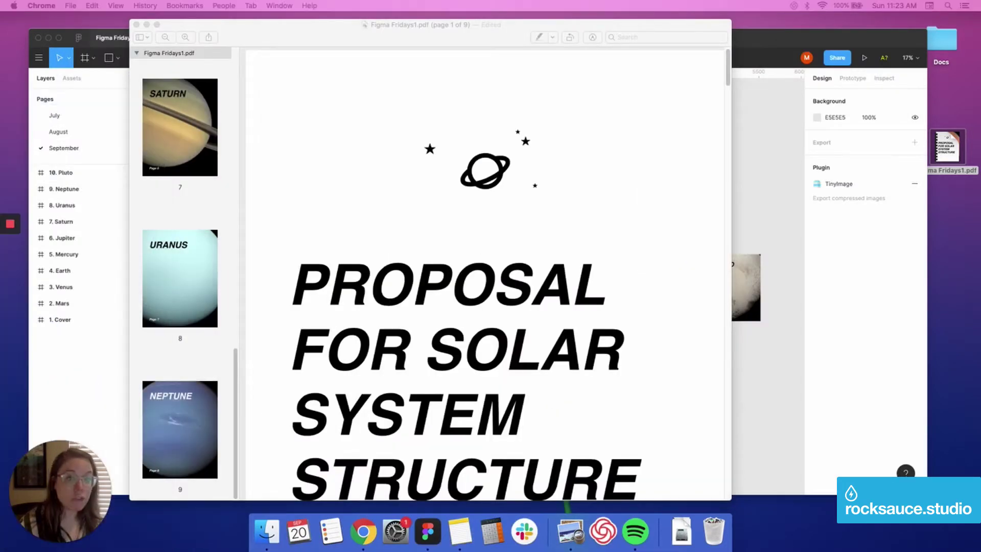
pyautogui.press('super+Tab')
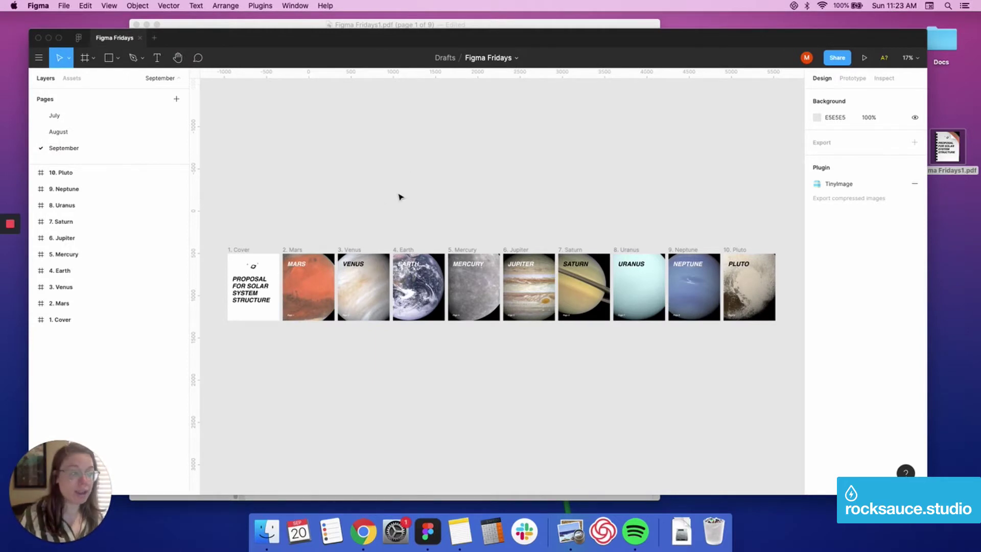
# Briefly open a new design file, return to Figma Fridays, and test-select the planet frames
pyautogui.scroll(1, 368, 207)
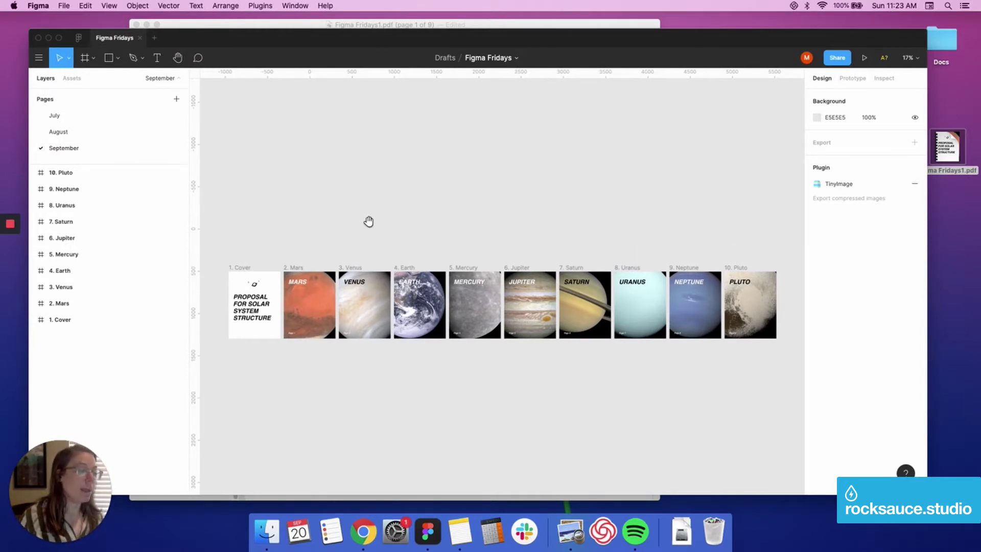
pyautogui.click(154, 37)
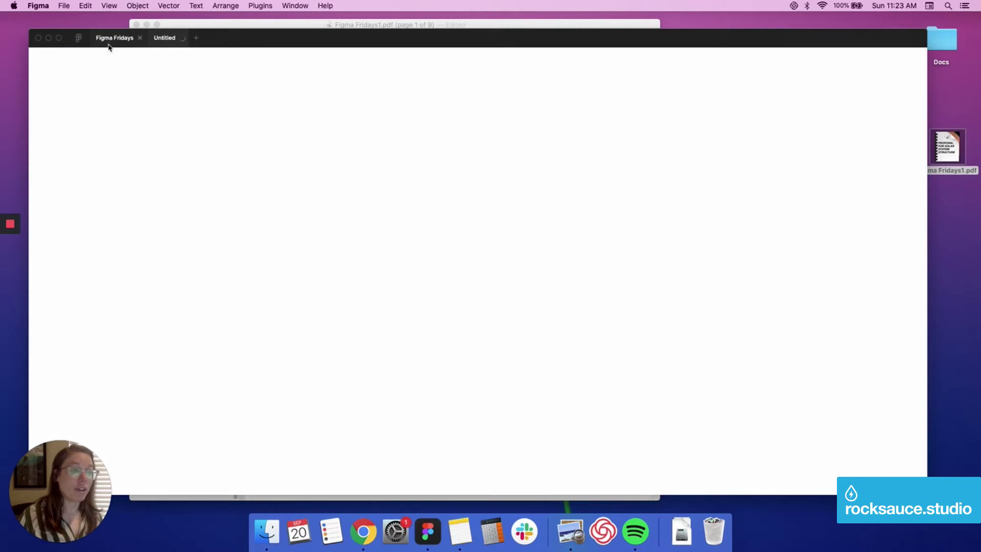
pyautogui.click(111, 38)
pyautogui.moveTo(225, 225); pyautogui.dragTo(726, 347)
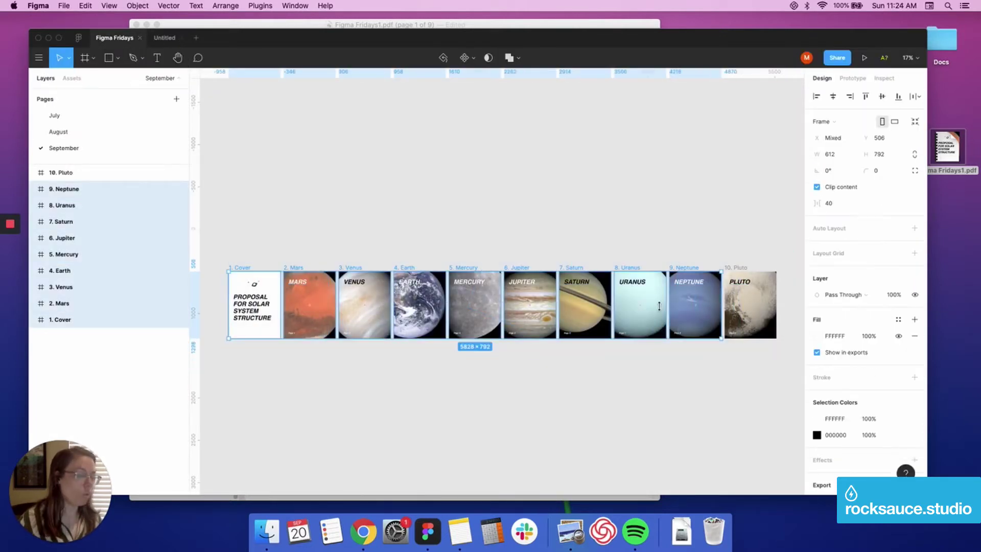
pyautogui.click(551, 192)
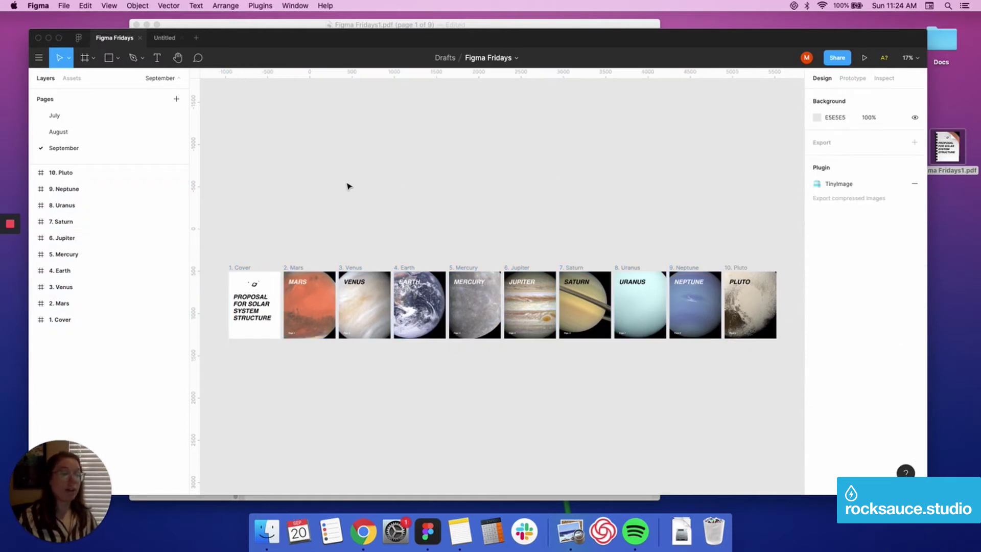
# Add a new Page 4, then browse August and Page 4 before returning to September
pyautogui.click(177, 99)
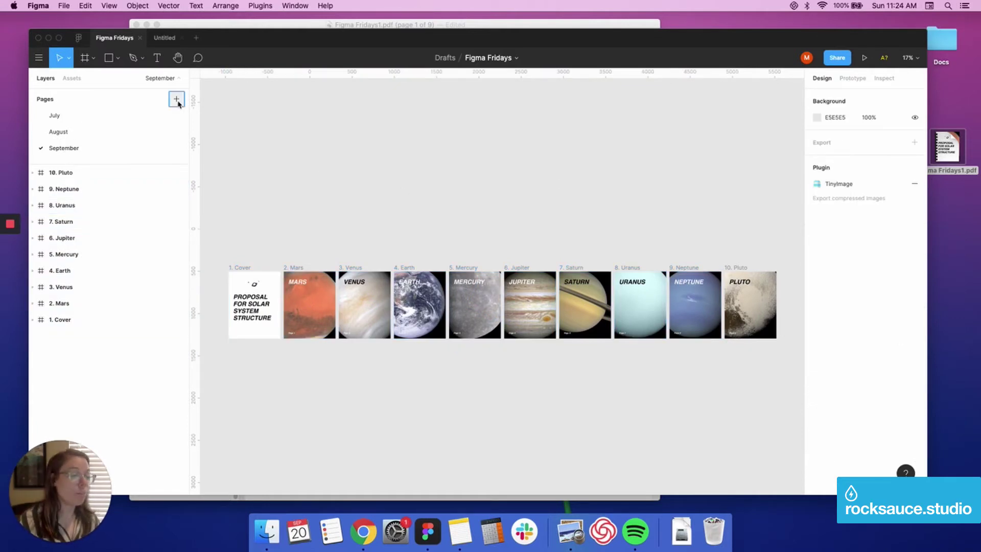
pyautogui.click(342, 158)
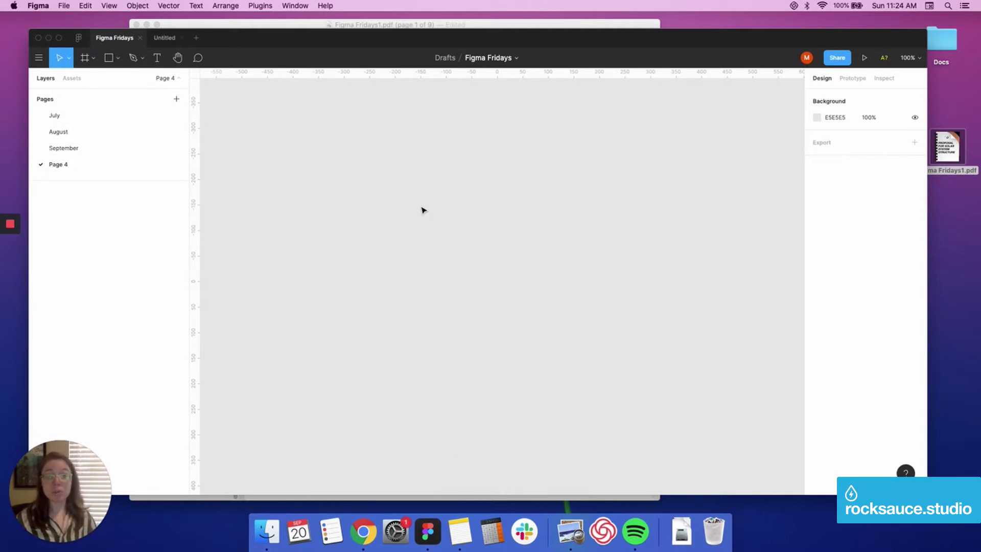
pyautogui.click(65, 6)
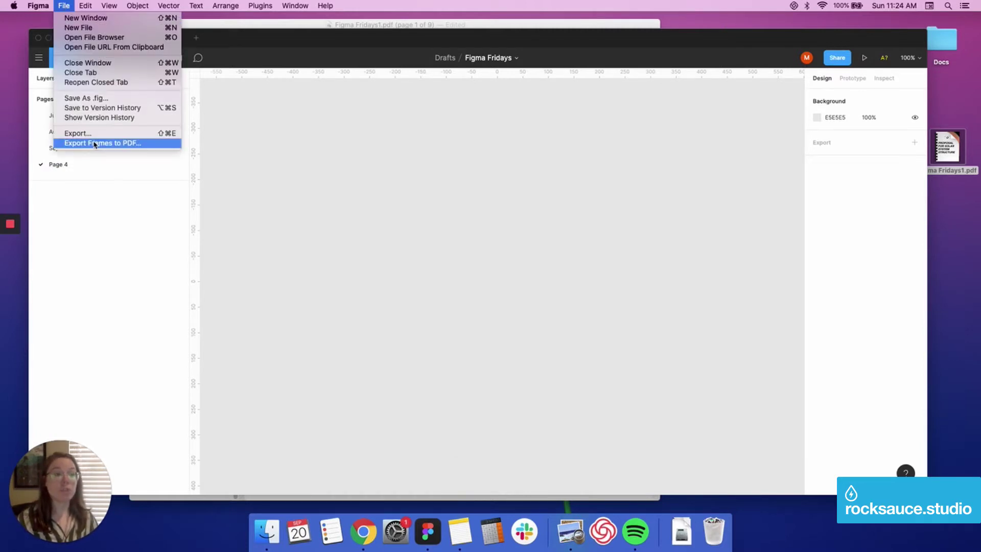
pyautogui.click(468, 269)
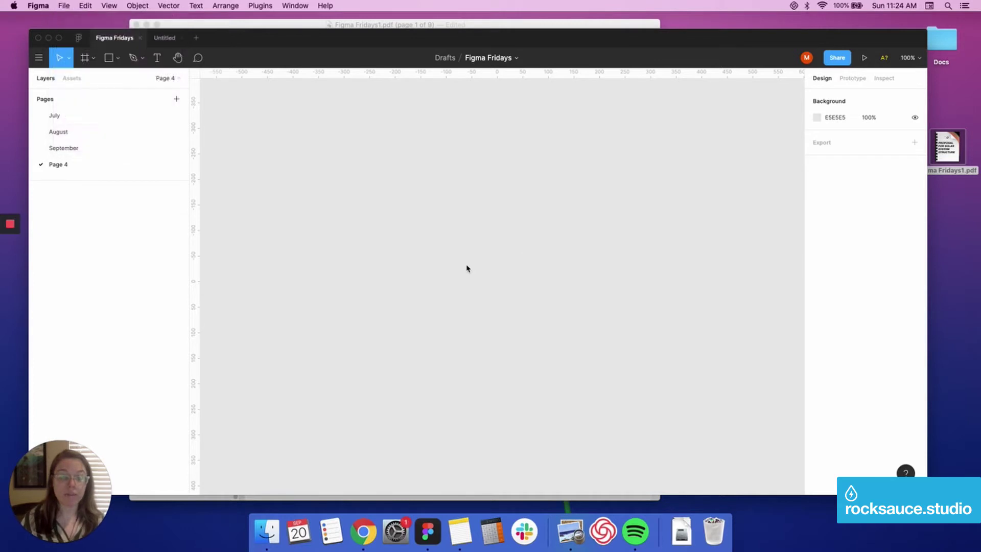
pyautogui.click(58, 132)
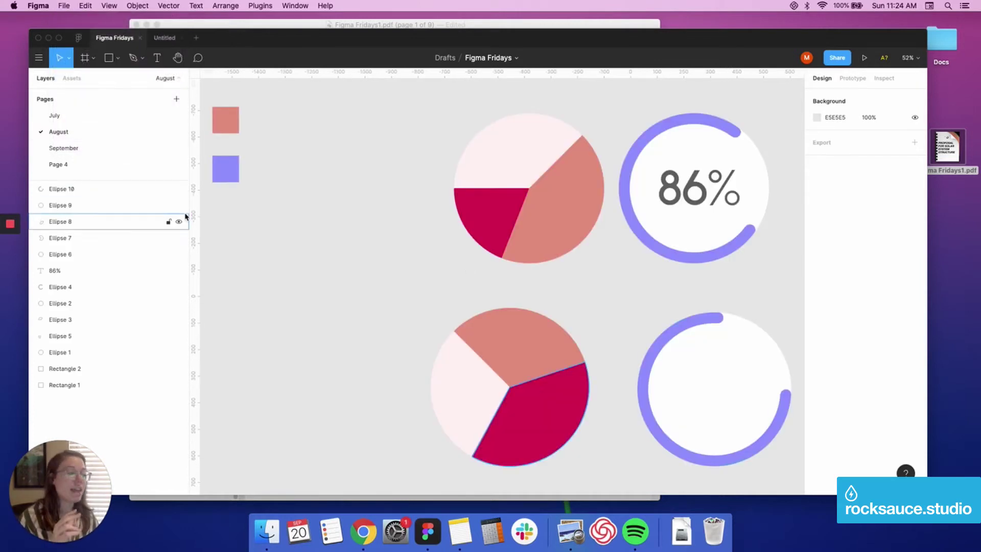
pyautogui.click(71, 164)
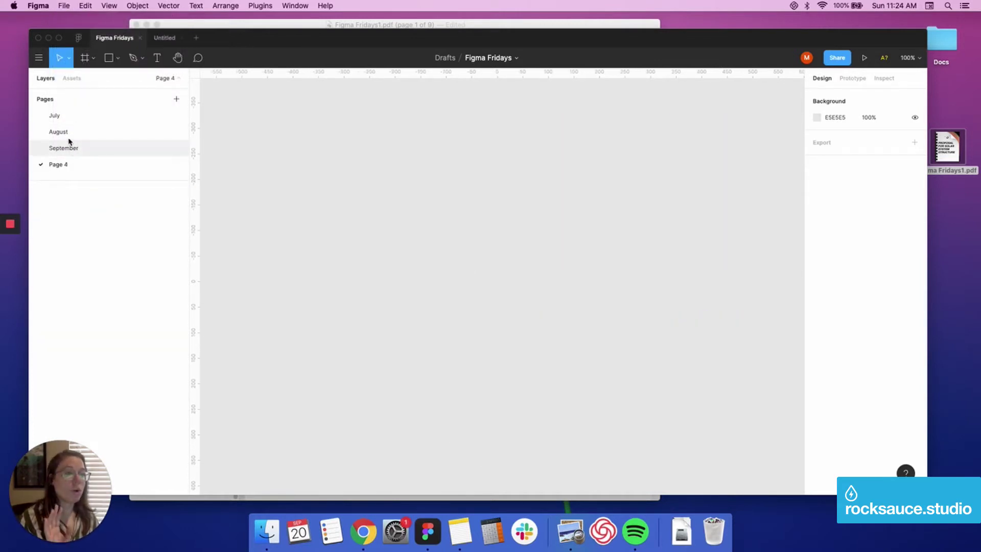
pyautogui.click(67, 151)
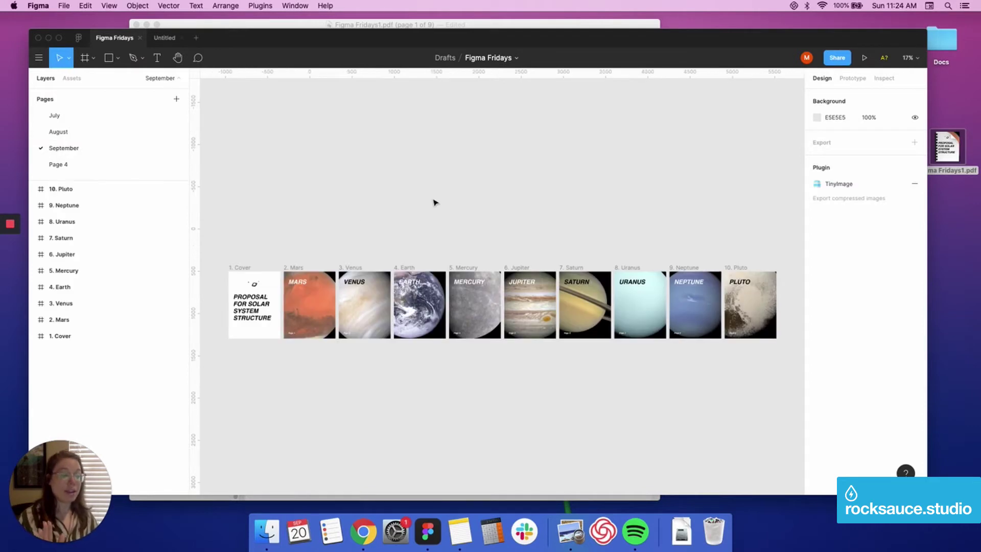
pyautogui.click(74, 37)
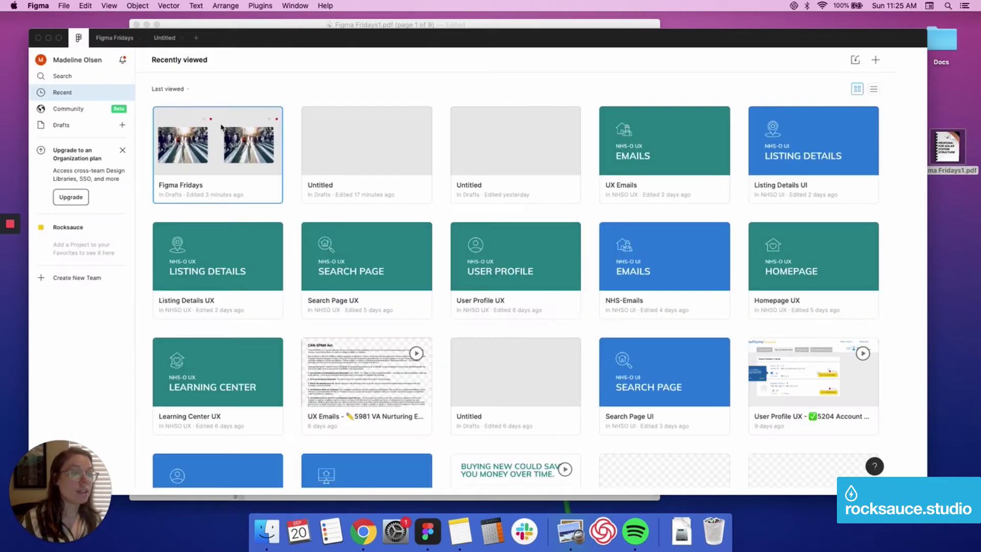
pyautogui.click(68, 108)
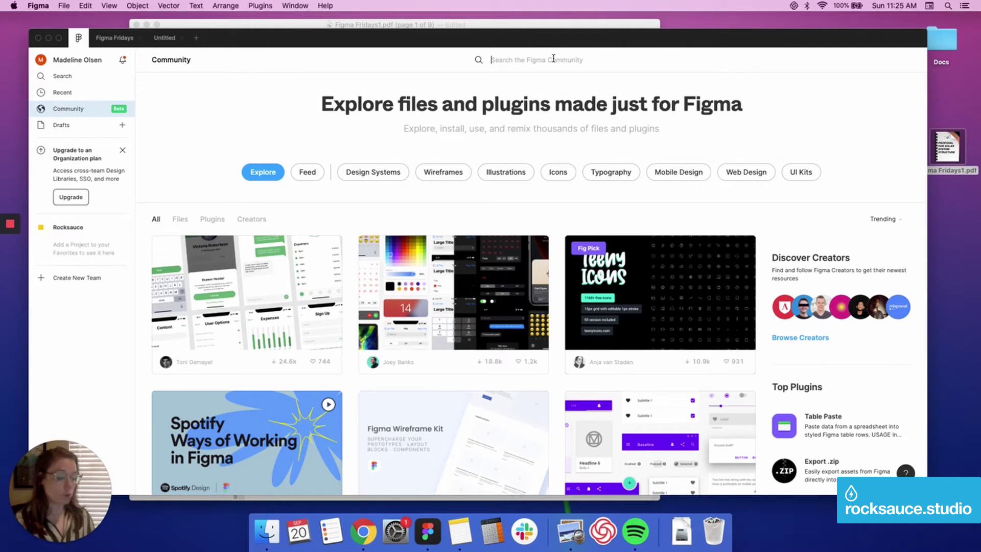
pyautogui.write('tinyimage')
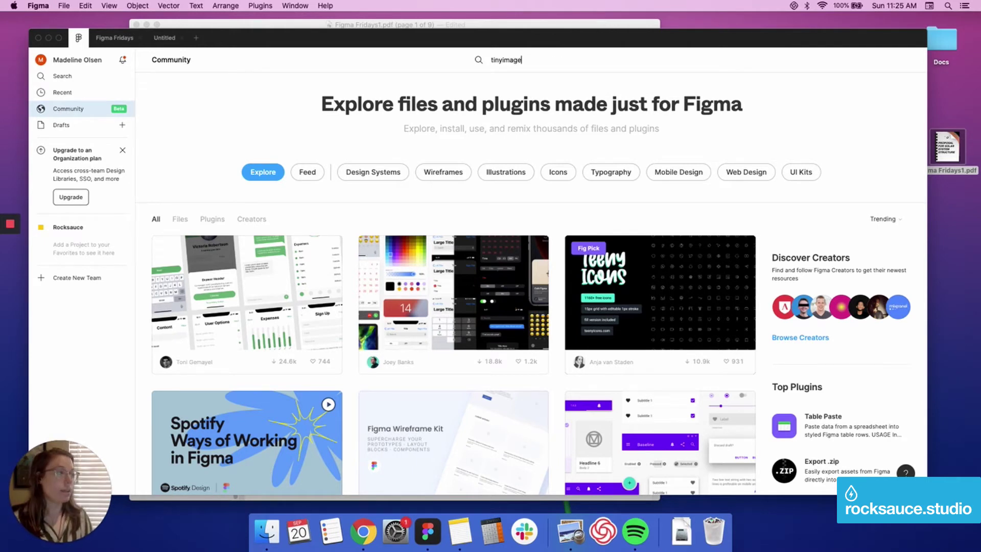
pyautogui.press('Return')
pyautogui.click(214, 91)
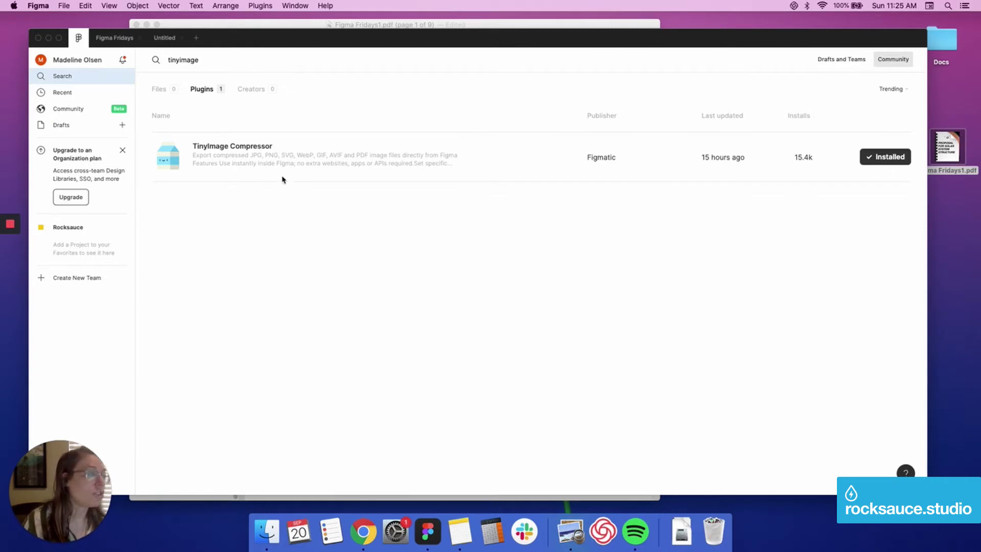
pyautogui.click(116, 39)
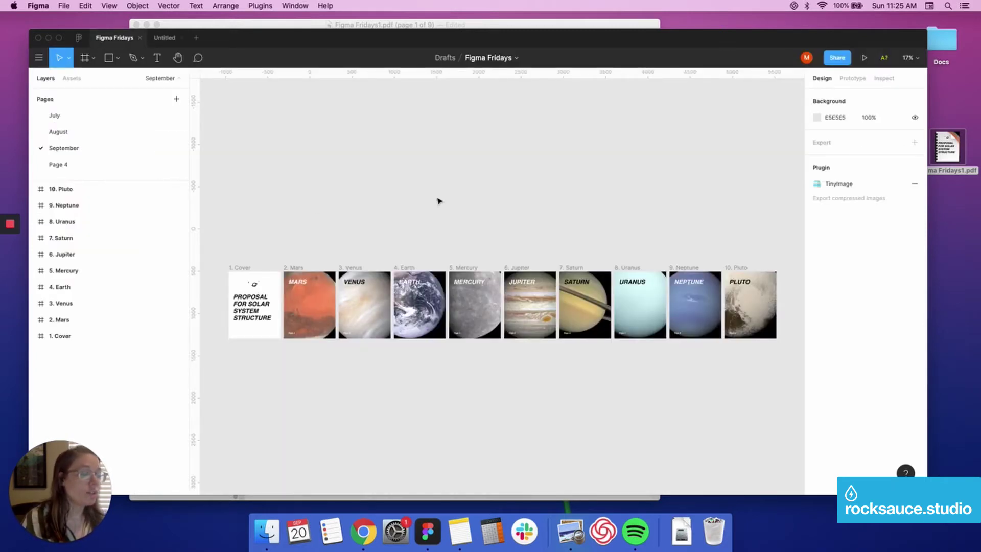
pyautogui.click(78, 38)
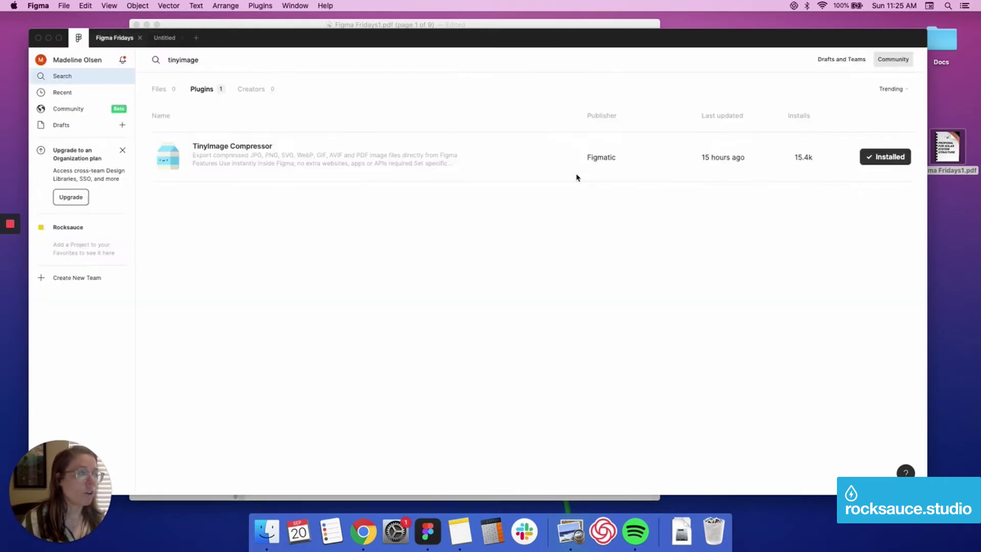
pyautogui.click(129, 39)
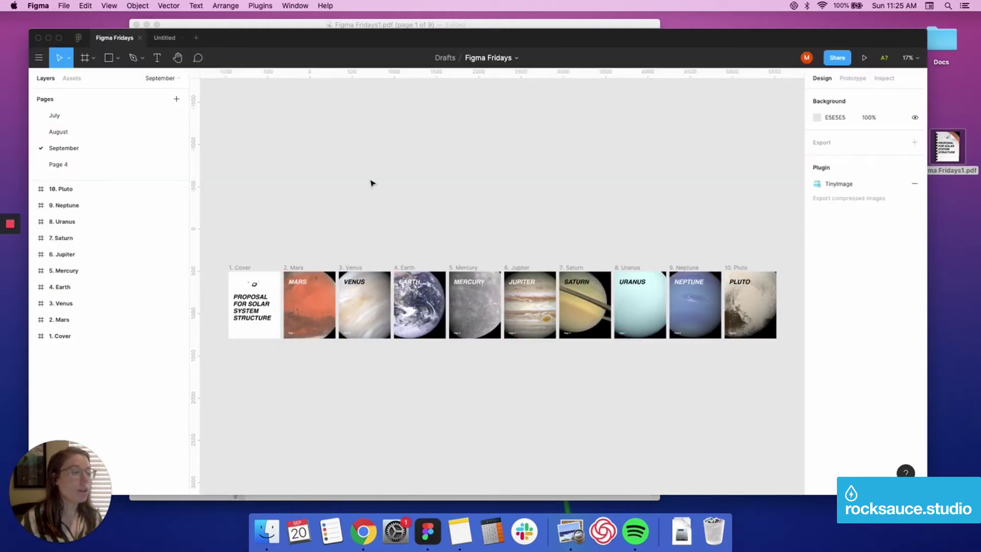
pyautogui.click(261, 6)
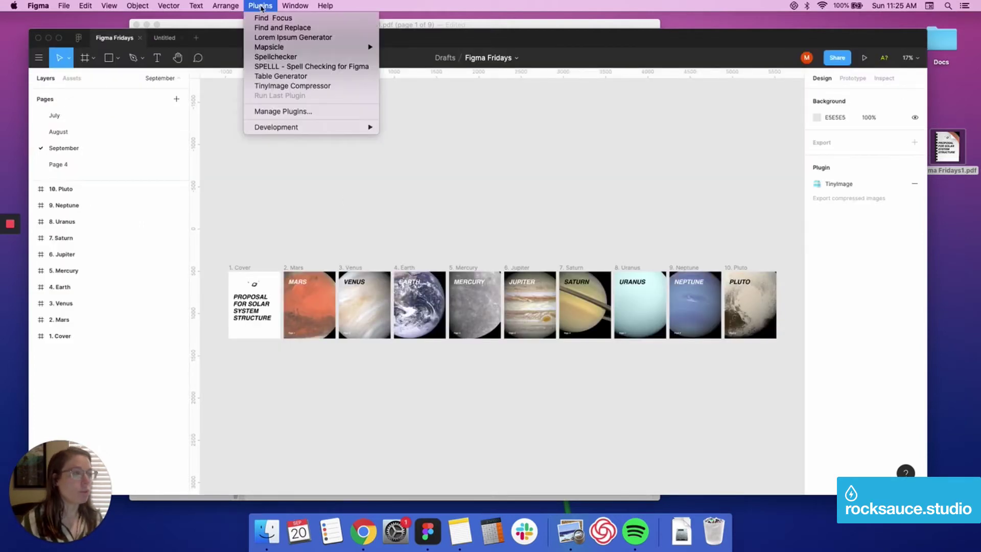
pyautogui.click(302, 87)
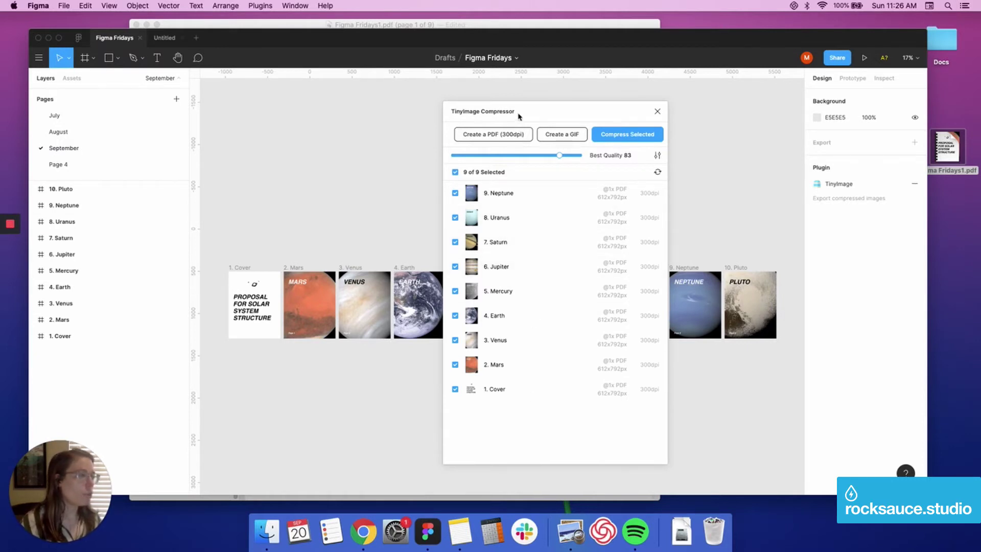
pyautogui.moveTo(519, 116); pyautogui.dragTo(579, 118)
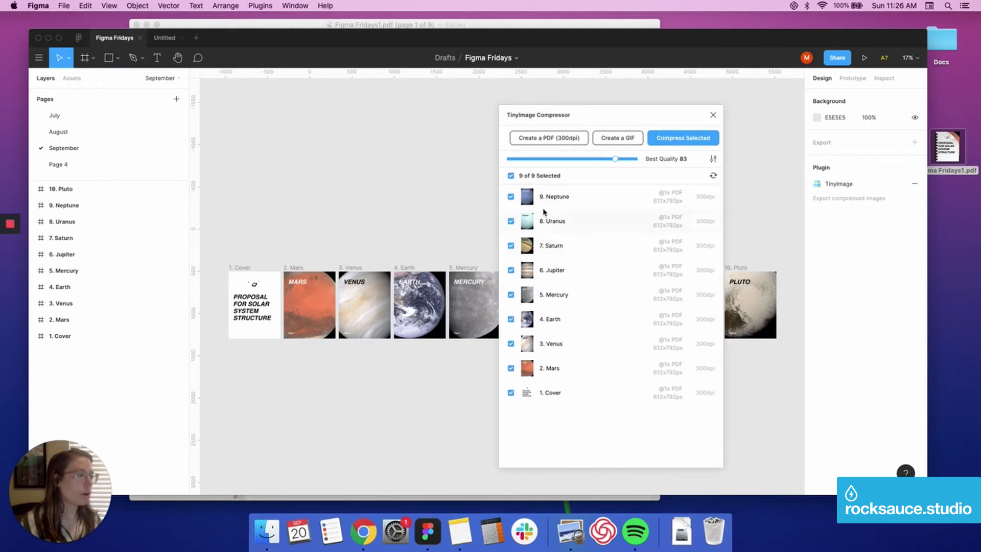
pyautogui.click(668, 142)
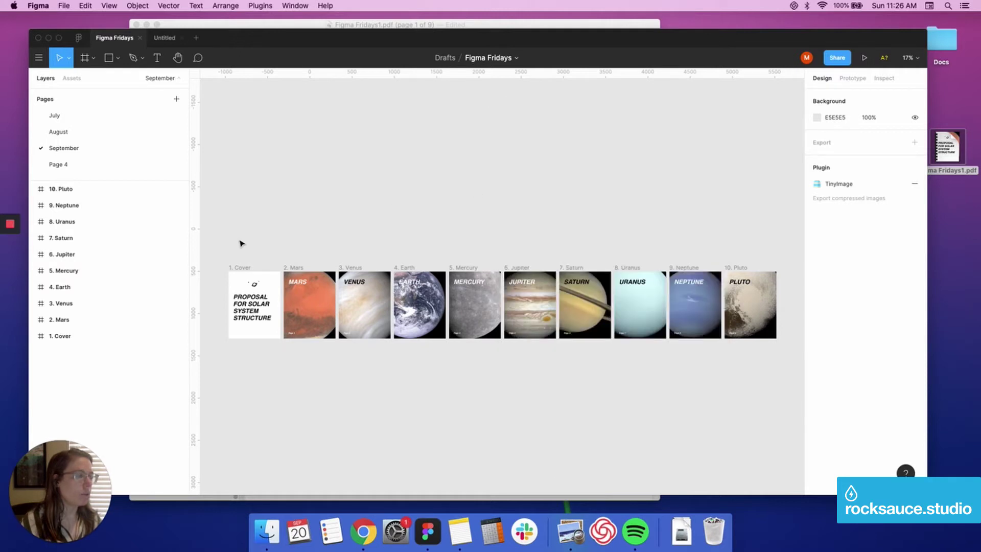
pyautogui.moveTo(227, 235); pyautogui.dragTo(725, 346)
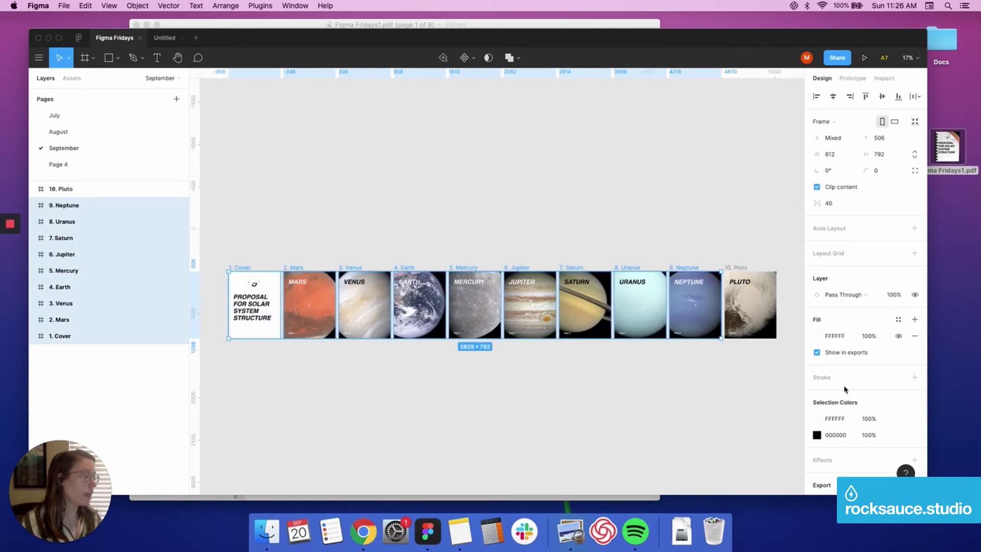
# Set the export format of the nine frames, Cover through Neptune, to PDF
pyautogui.scroll(-5, 843, 390)
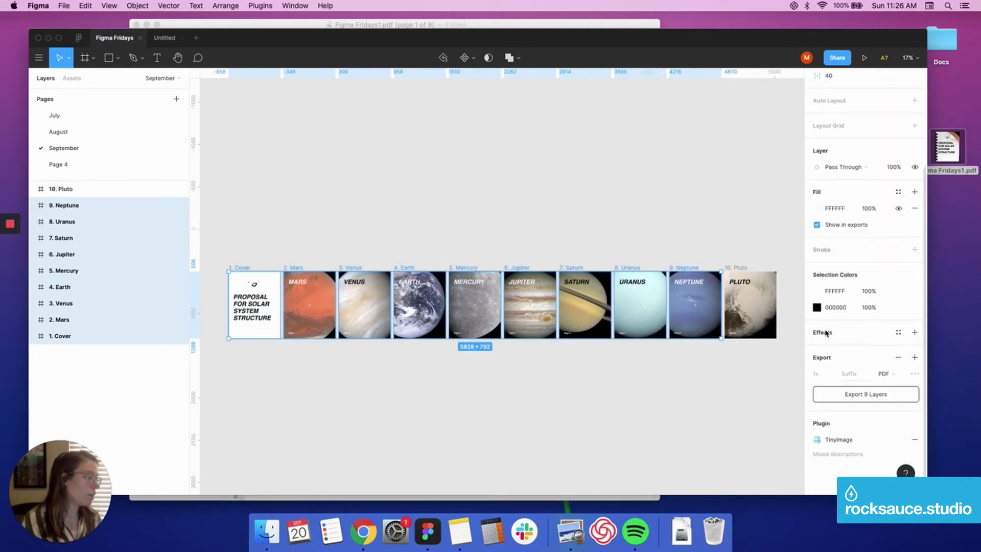
pyautogui.click(899, 378)
pyautogui.click(901, 377)
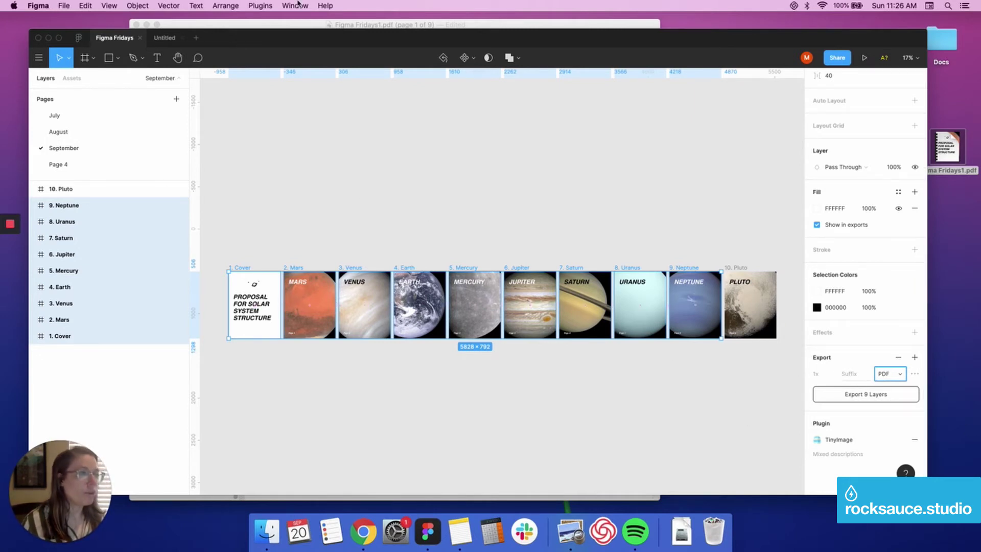
pyautogui.click(265, 9)
# Deselect the frames and relaunch the TinyImage Compressor plugin
pyautogui.click(351, 153)
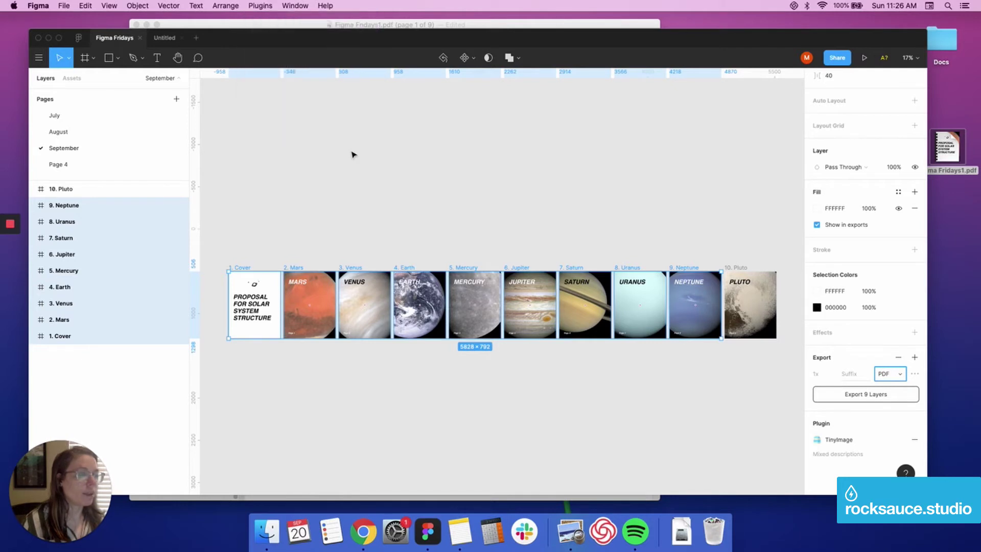
pyautogui.click(353, 155)
pyautogui.click(260, 6)
pyautogui.click(280, 86)
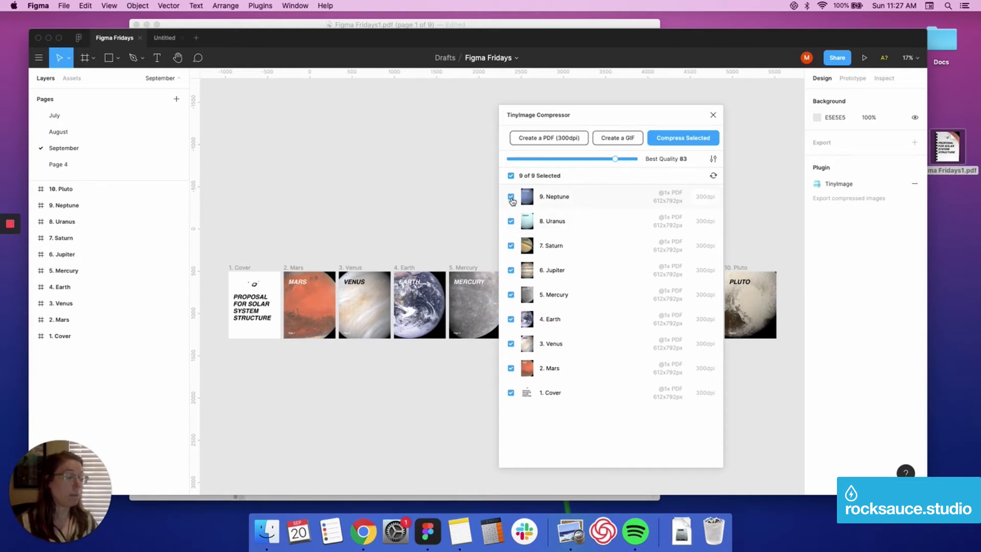
# Toggle Neptune off and back on, and set the image quality to 80
pyautogui.click(511, 198)
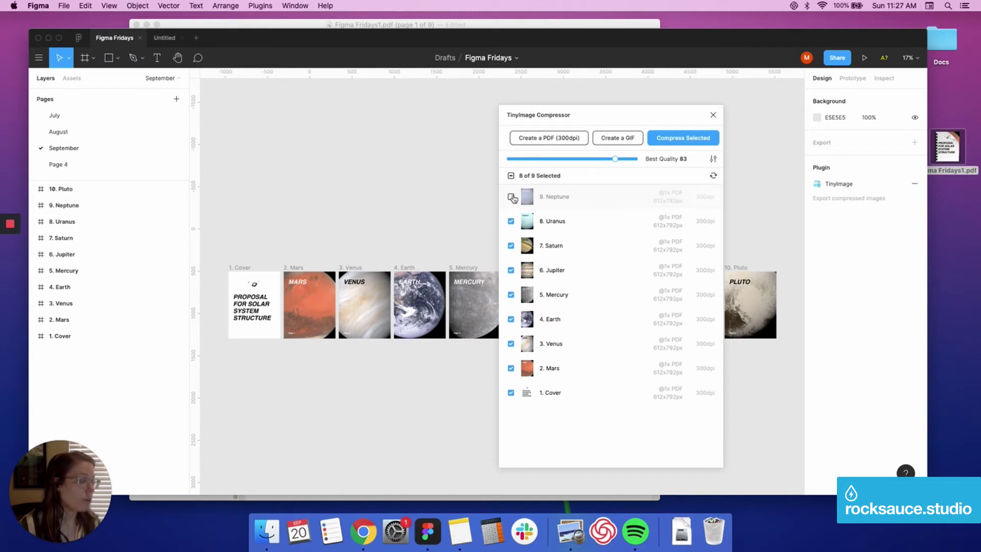
pyautogui.click(511, 197)
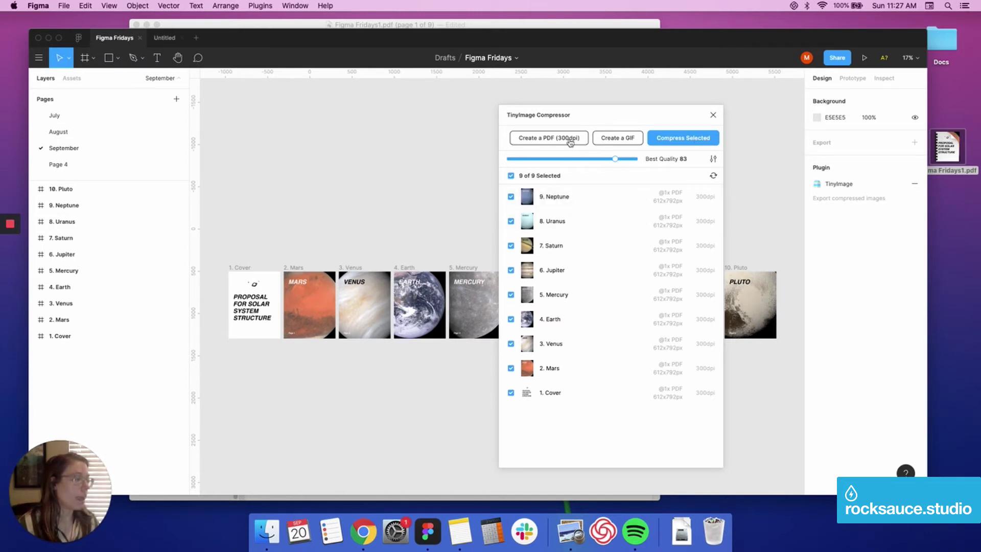
pyautogui.click(615, 160)
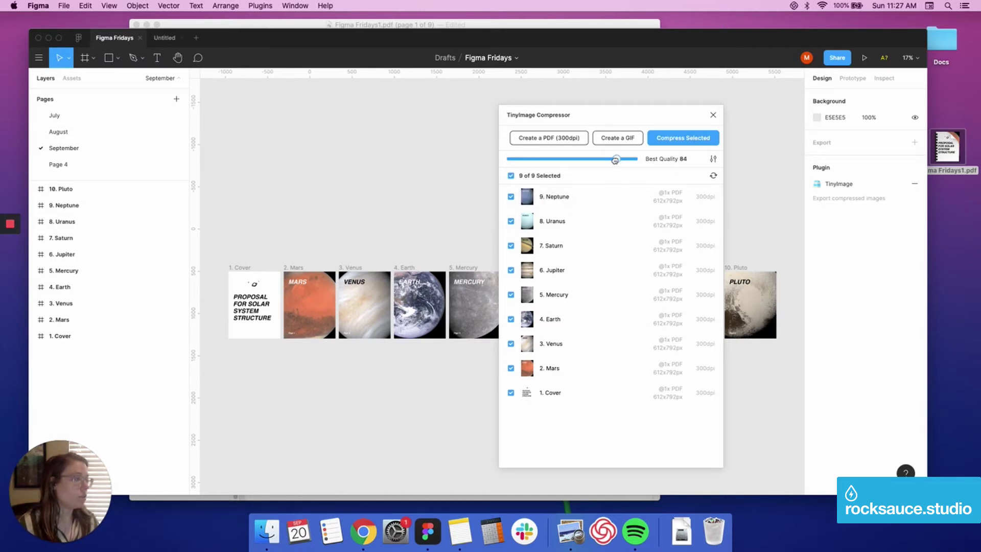
pyautogui.moveTo(613, 159); pyautogui.dragTo(611, 160)
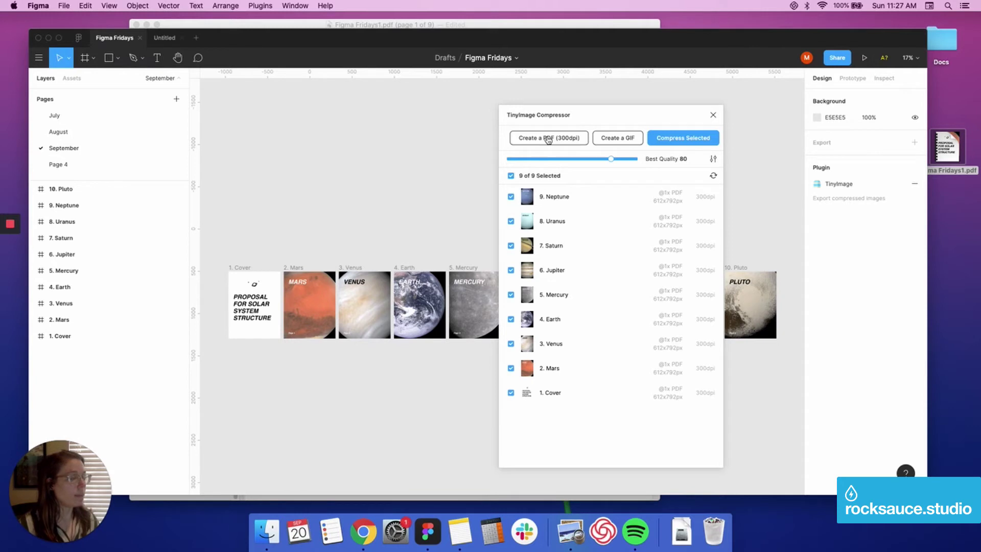
pyautogui.click(548, 139)
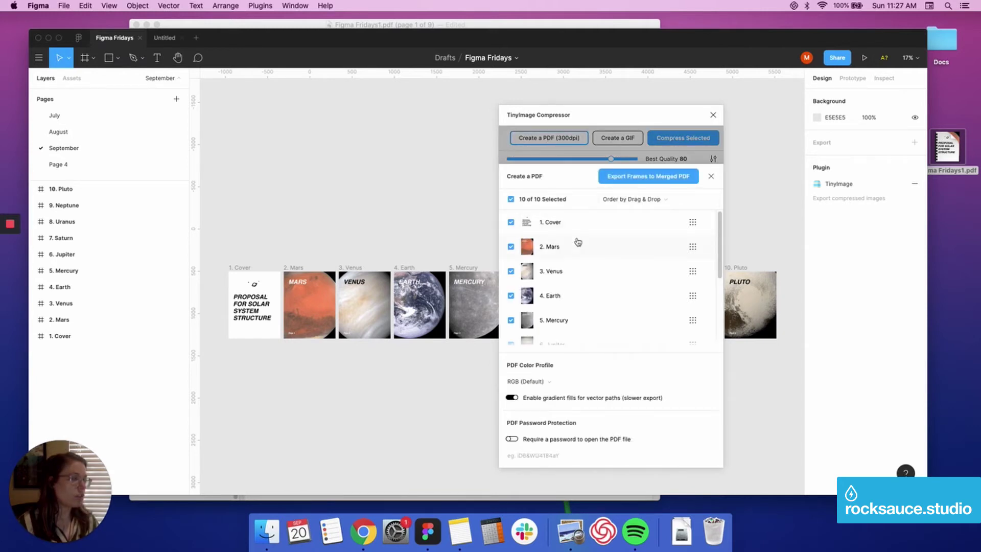
# Review the ten-frame list, keep Order by Drag & Drop, and export one merged PDF
pyautogui.scroll(-3, 577, 301)
pyautogui.scroll(3, 578, 299)
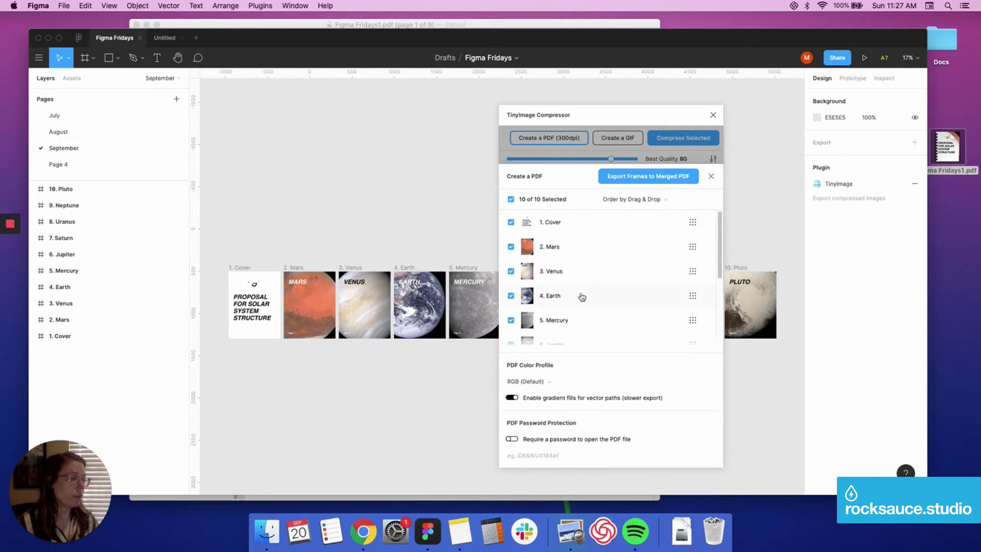
pyautogui.scroll(-3, 567, 266)
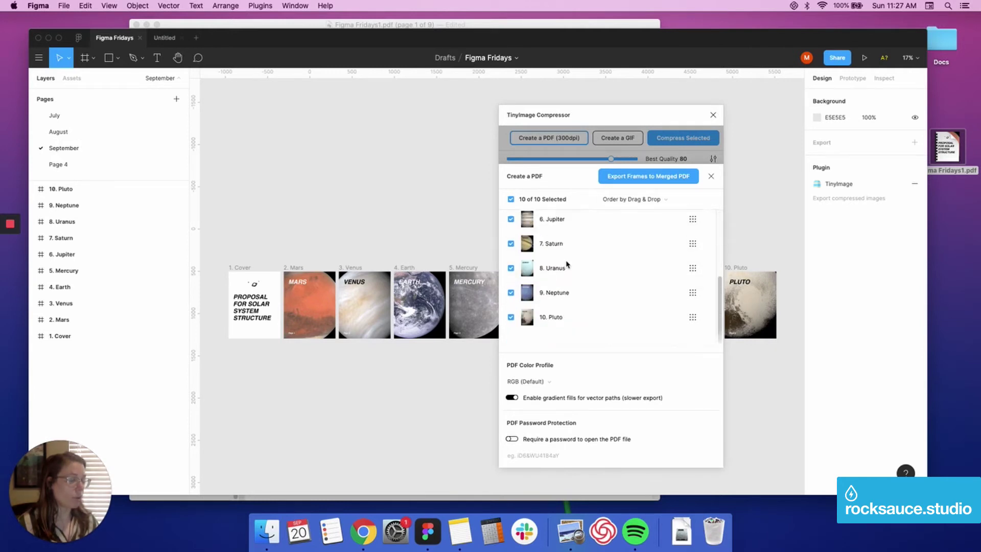
pyautogui.scroll(3, 570, 270)
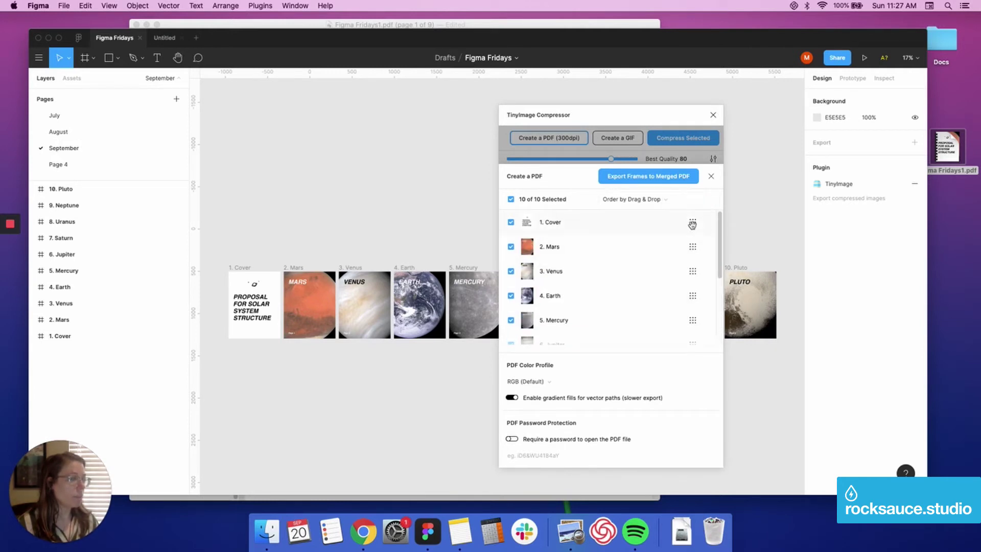
pyautogui.moveTo(698, 263); pyautogui.dragTo(698, 220)
pyautogui.click(652, 200)
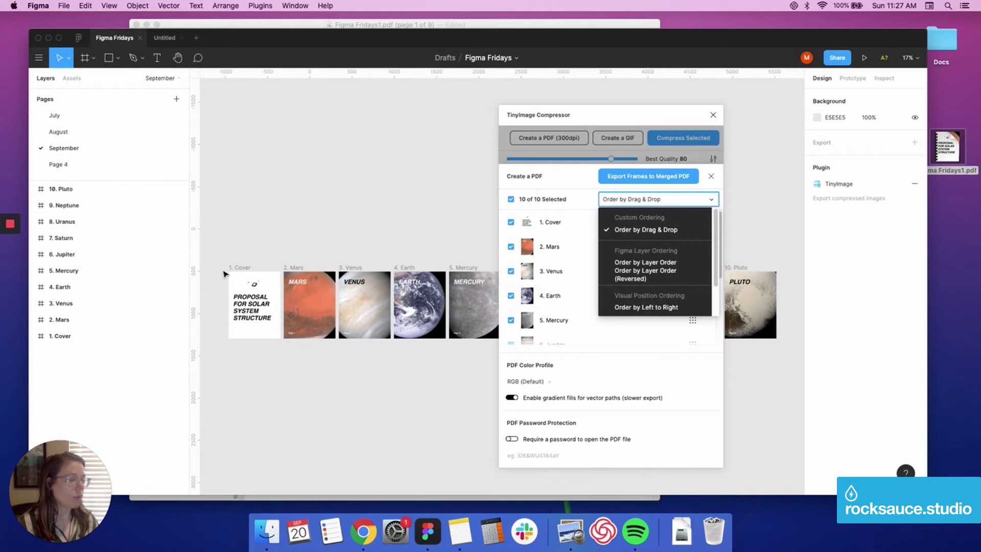
pyautogui.click(229, 273)
pyautogui.press('Escape')
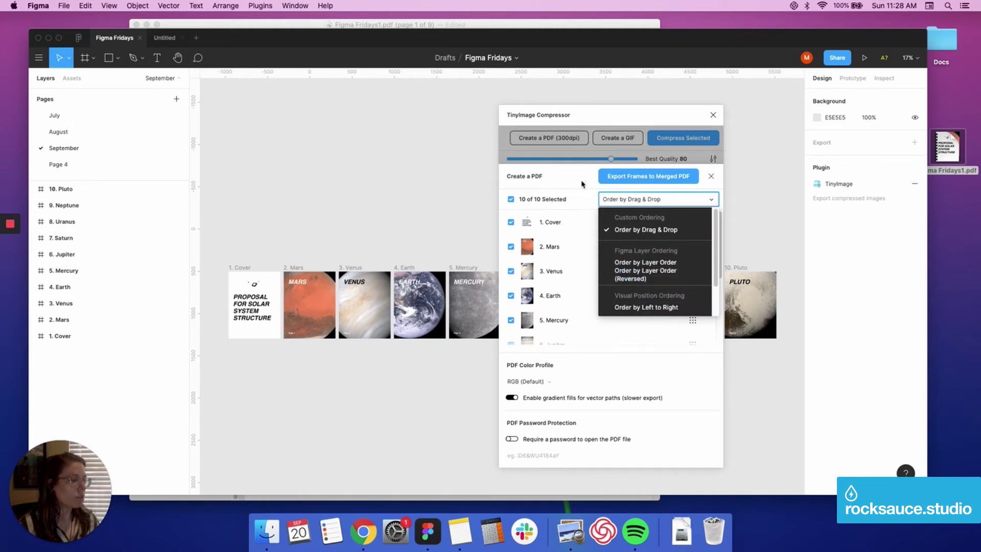
pyautogui.click(584, 184)
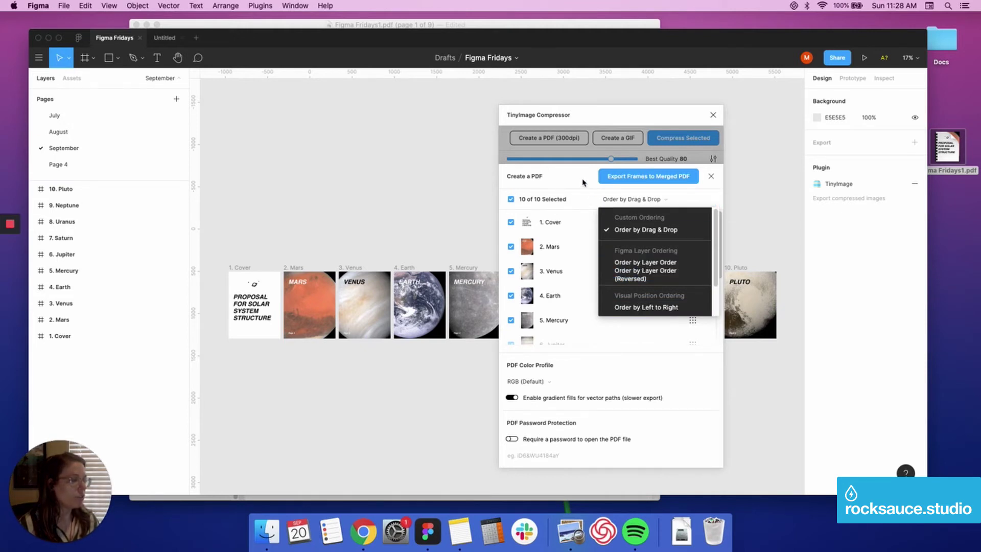
pyautogui.click(652, 178)
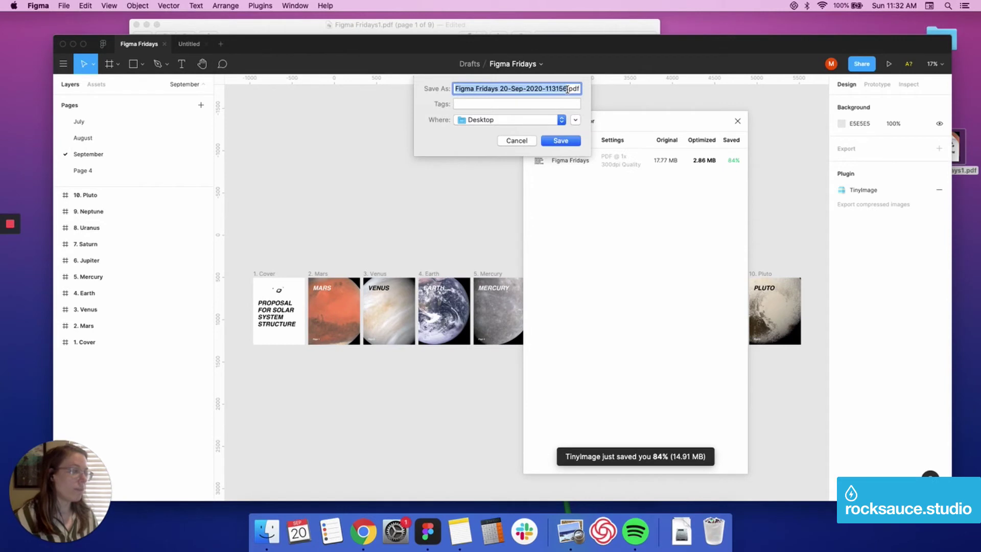
# Save the compressed PDF to the Desktop as Figma Fridays2.pdf and move Figma's window down
pyautogui.click(497, 88)
pyautogui.moveTo(498, 88); pyautogui.dragTo(565, 88)
pyautogui.write('2')
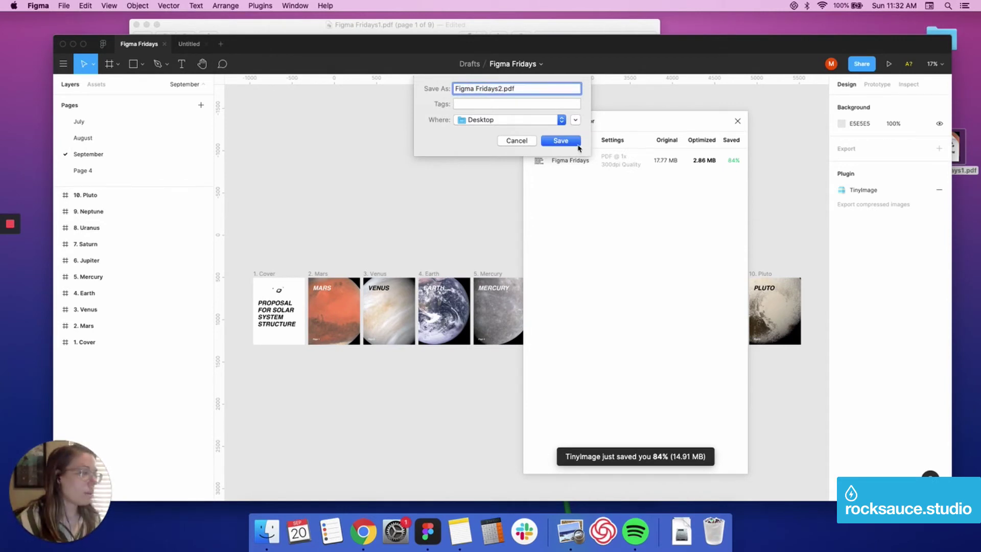
pyautogui.click(560, 143)
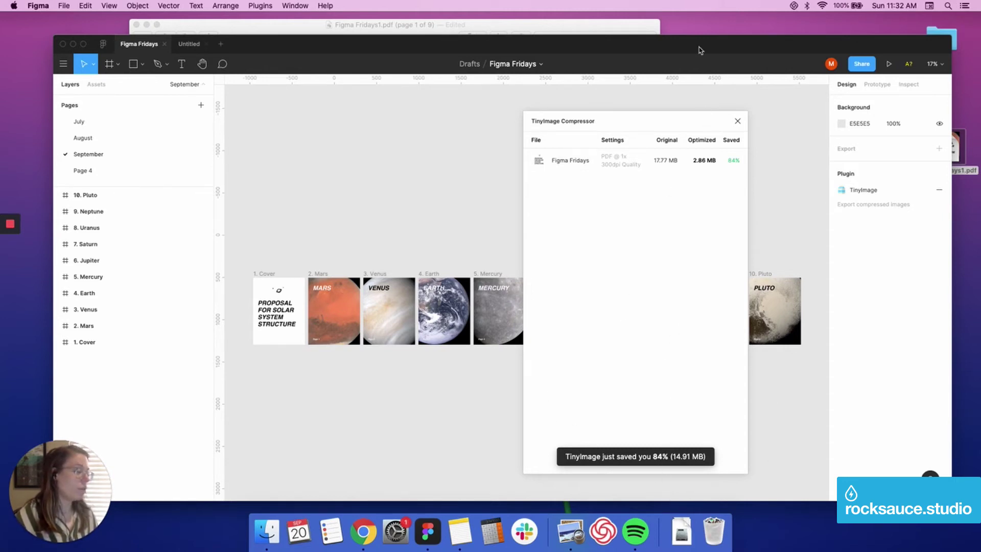
pyautogui.moveTo(743, 48); pyautogui.dragTo(756, 266)
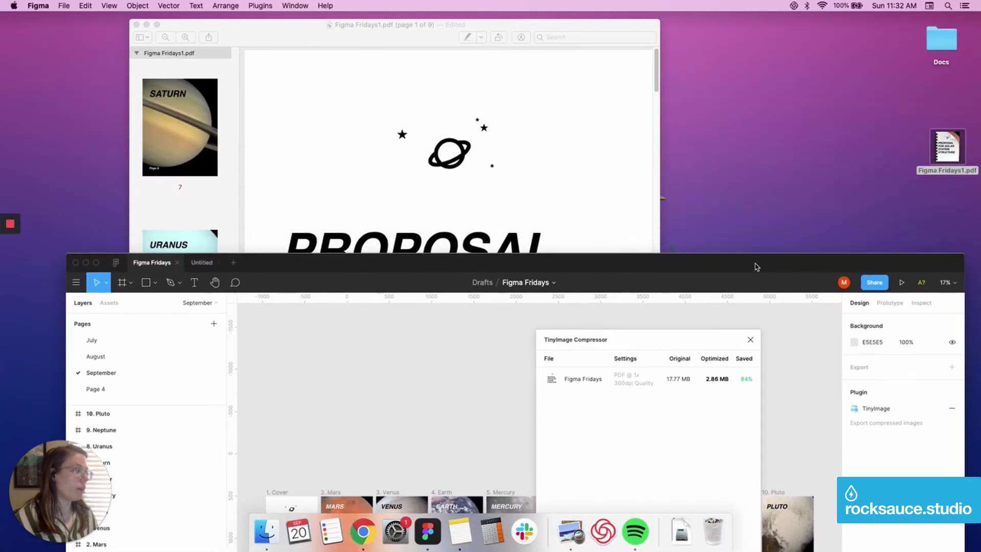
# Close the open PDF and show Get Info for Figma Fridays1.pdf (16.3 MB)
pyautogui.click(374, 101)
pyautogui.press('super+w')
pyautogui.rightClick(943, 144)
pyautogui.moveTo(877, 160)
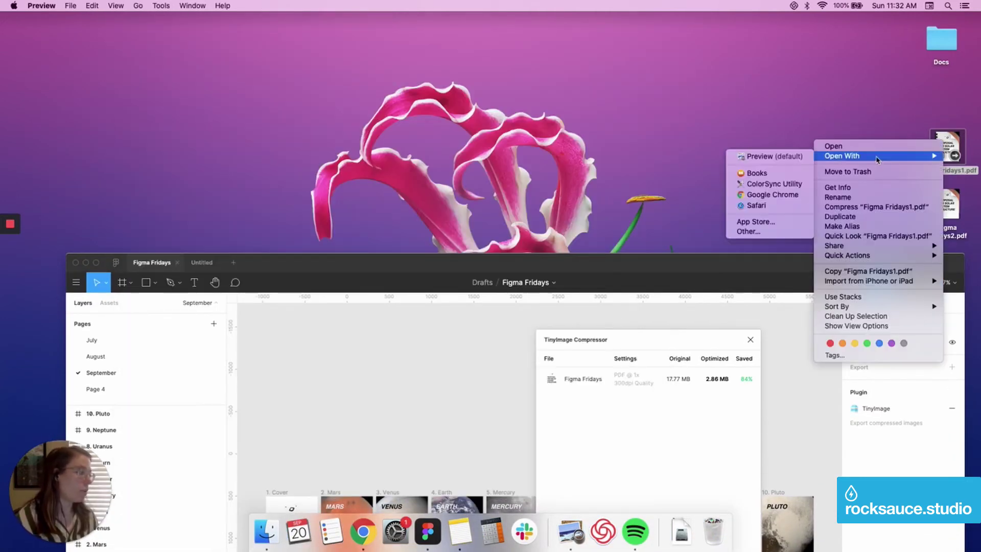
pyautogui.click(960, 137)
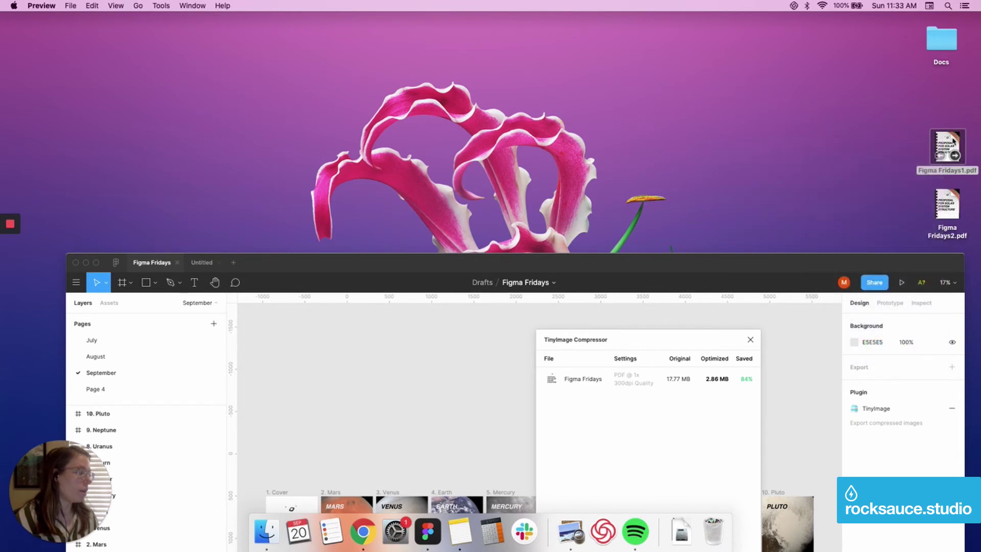
pyautogui.rightClick(953, 140)
pyautogui.click(884, 181)
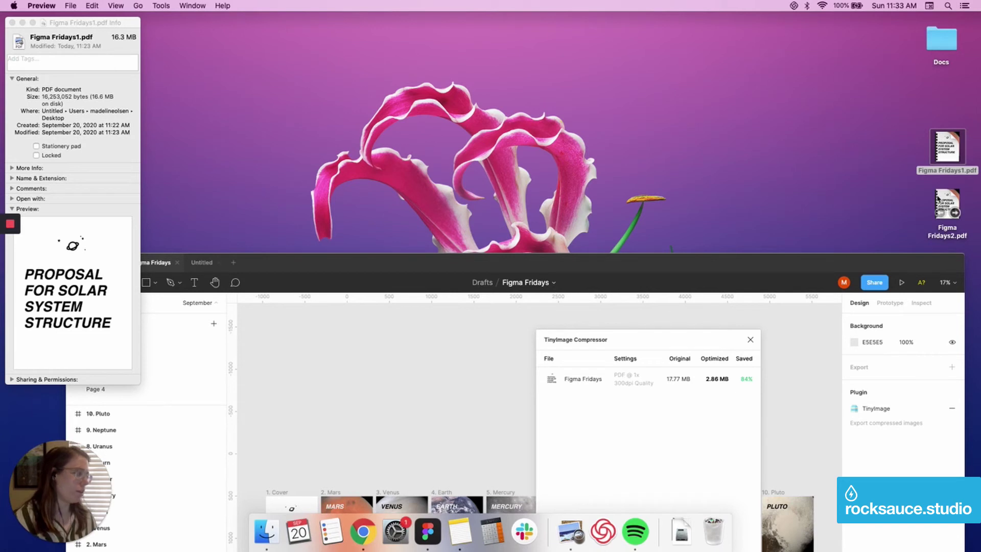
# Show Get Info for Figma Fridays2.pdf, then close the info windows and select Fridays1
pyautogui.rightClick(940, 200)
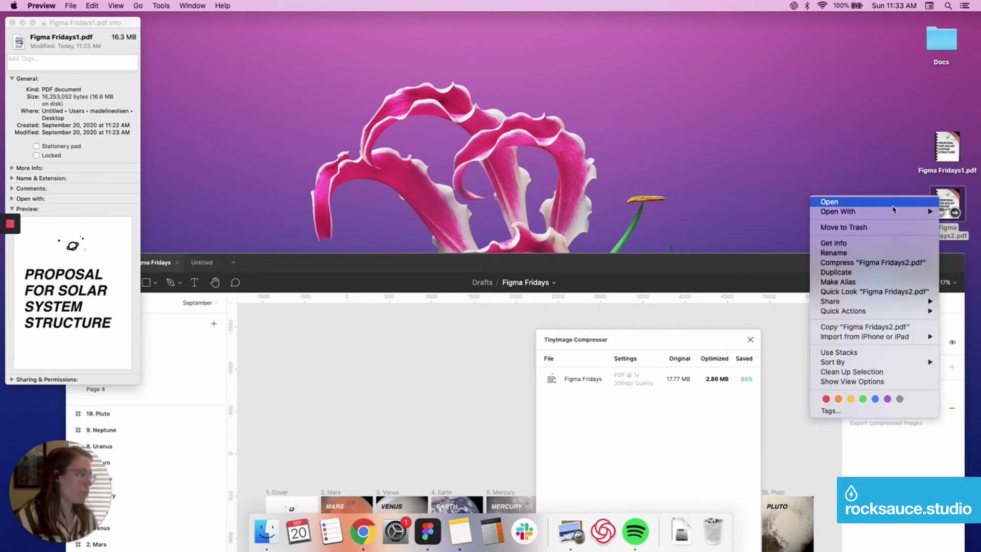
pyautogui.click(833, 243)
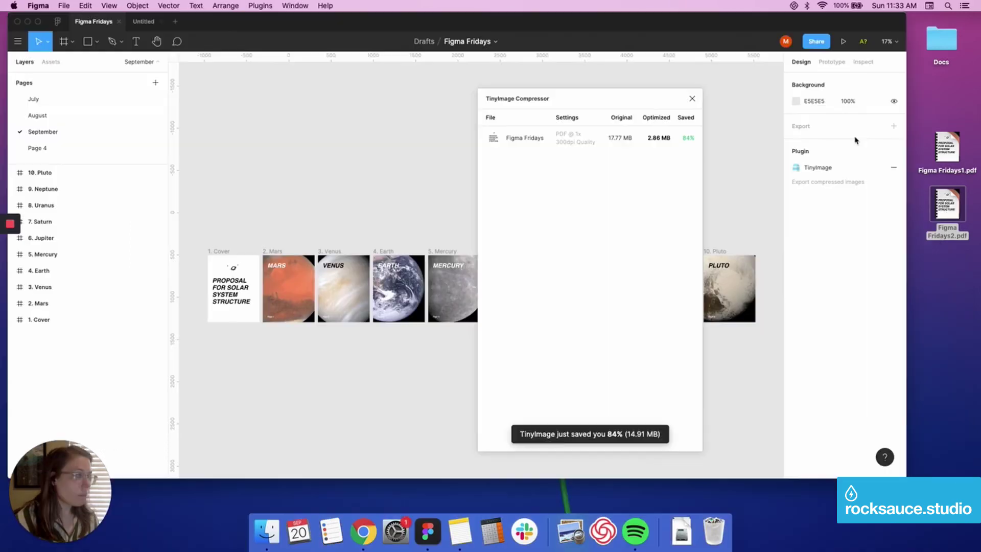
pyautogui.click(923, 165)
# Open Figma Fridays1.pdf and Figma Fridays2.pdf in Preview and compare their Mars pages
pyautogui.doubleClick(948, 207)
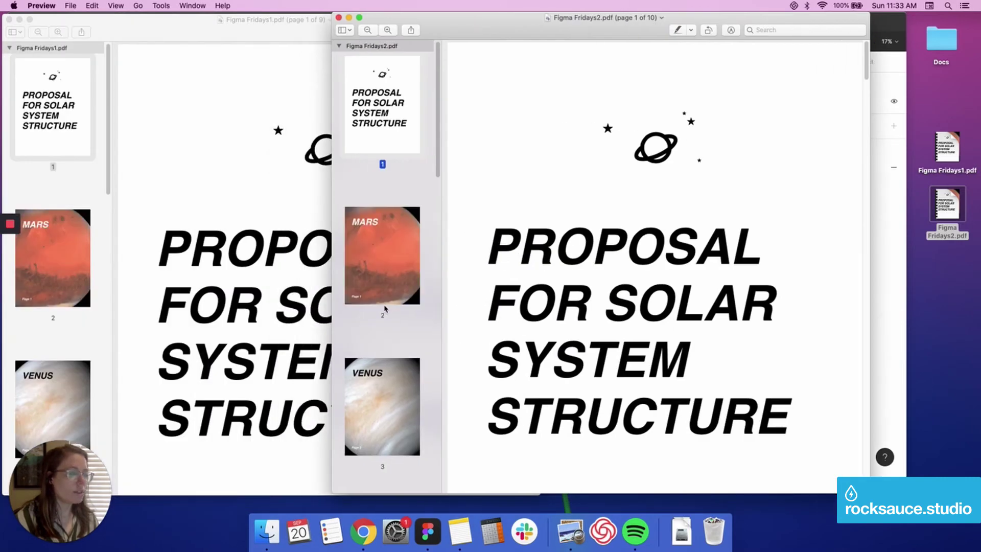
pyautogui.click(384, 305)
pyautogui.click(69, 247)
pyautogui.click(108, 241)
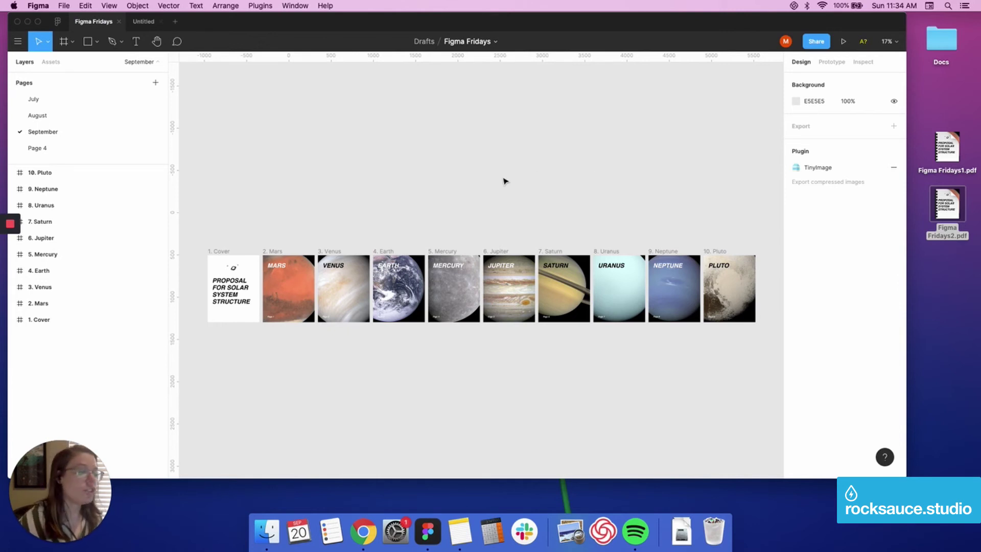
# Select frames 1. Cover through 9. Neptune and export them as nine PDFs to the Desktop
pyautogui.scroll(3, 339, 254)
pyautogui.moveTo(198, 277); pyautogui.dragTo(696, 367)
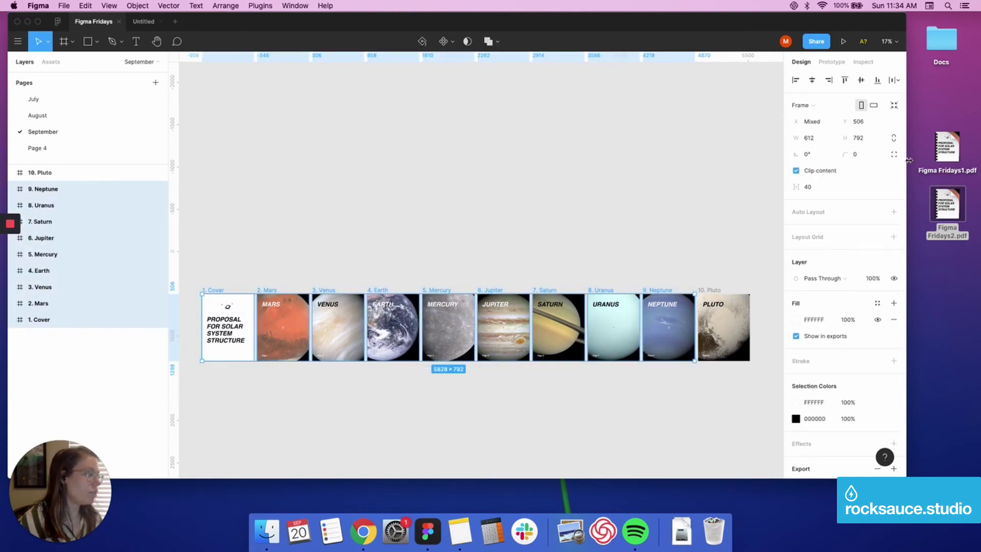
pyautogui.scroll(-3, 850, 358)
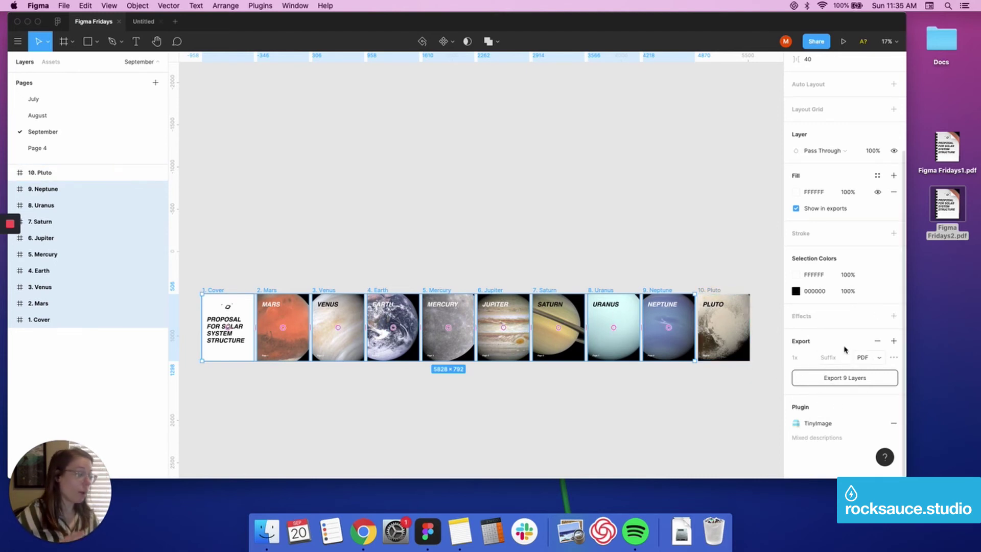
pyautogui.click(844, 379)
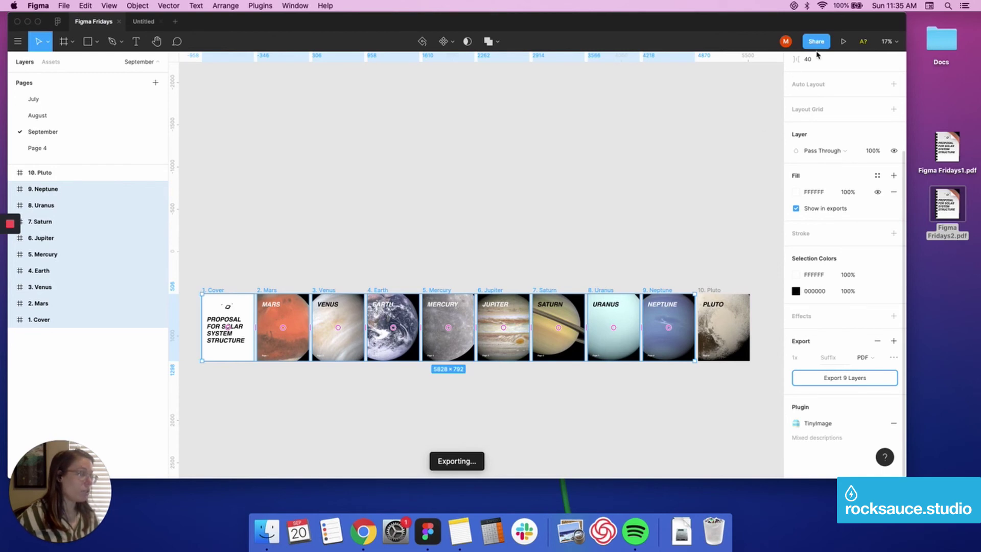
pyautogui.moveTo(827, 28); pyautogui.dragTo(745, 49)
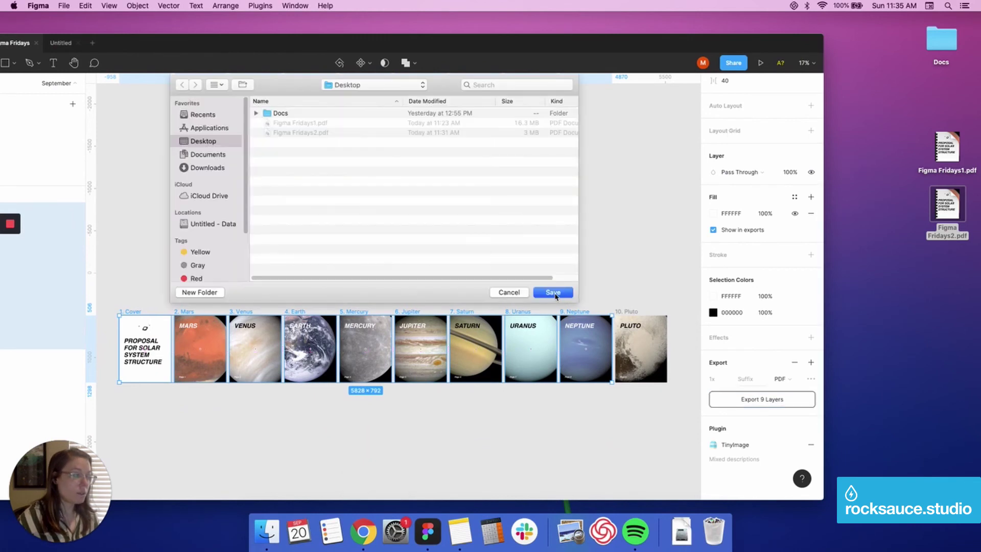
pyautogui.click(553, 292)
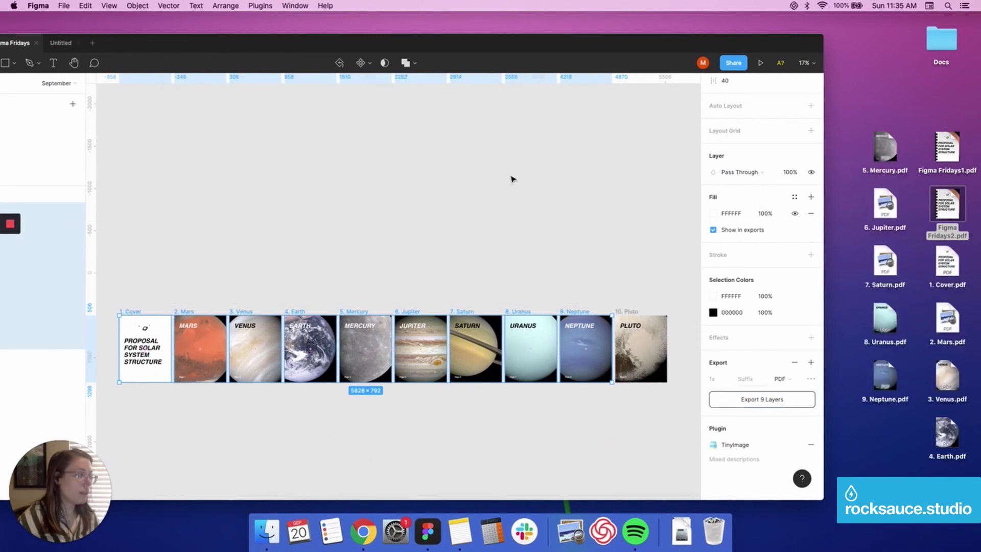
# Try combining 1. Cover.pdf and 2. Mars.pdf with the Create PDF quick action
pyautogui.moveTo(697, 49); pyautogui.dragTo(685, 32)
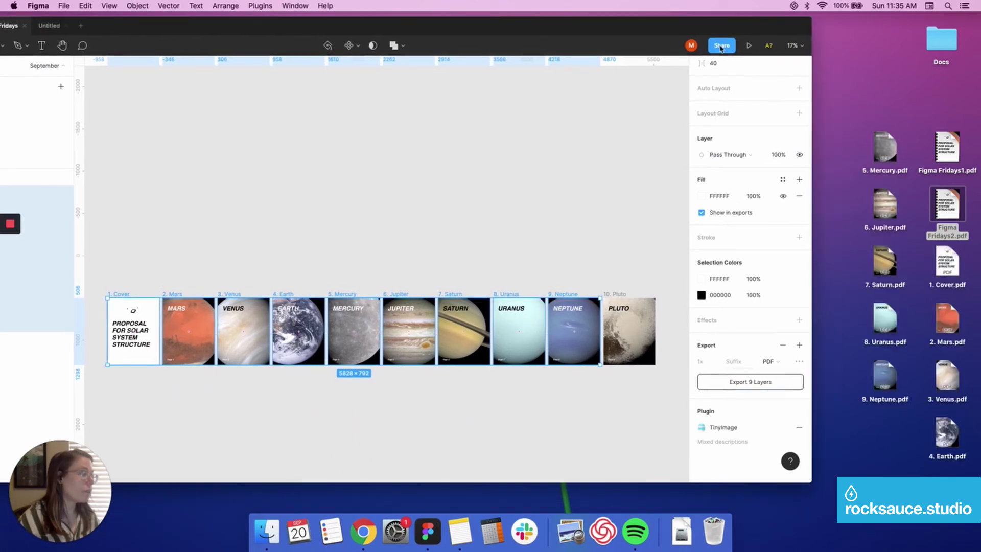
pyautogui.click(877, 99)
pyautogui.click(893, 106)
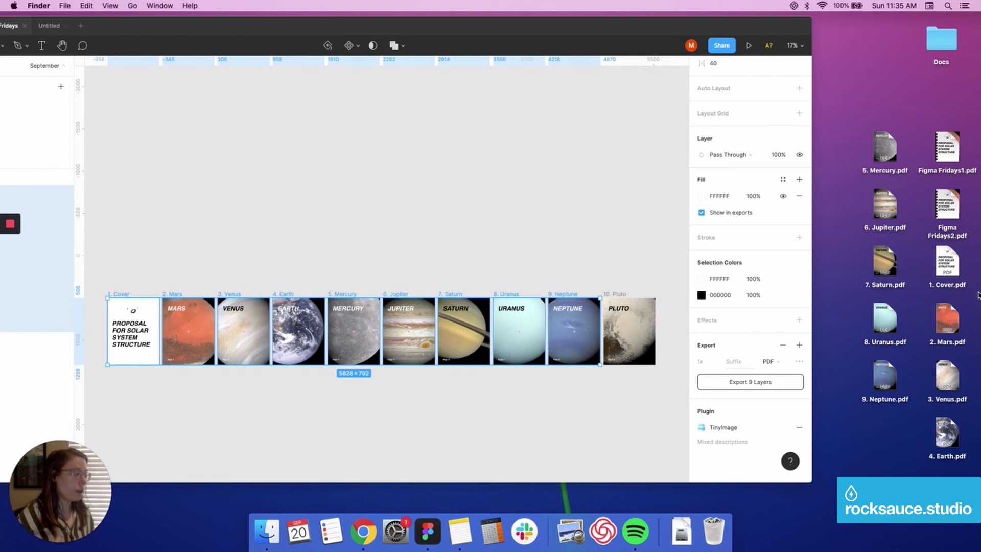
pyautogui.click(950, 270)
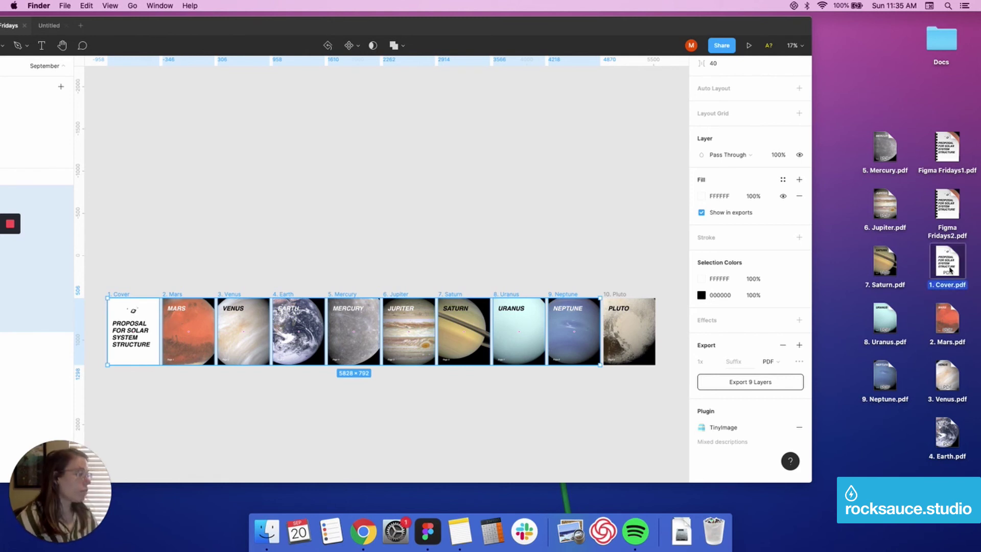
pyautogui.keyDown('shift'); pyautogui.click(952, 321); pyautogui.keyUp('shift')
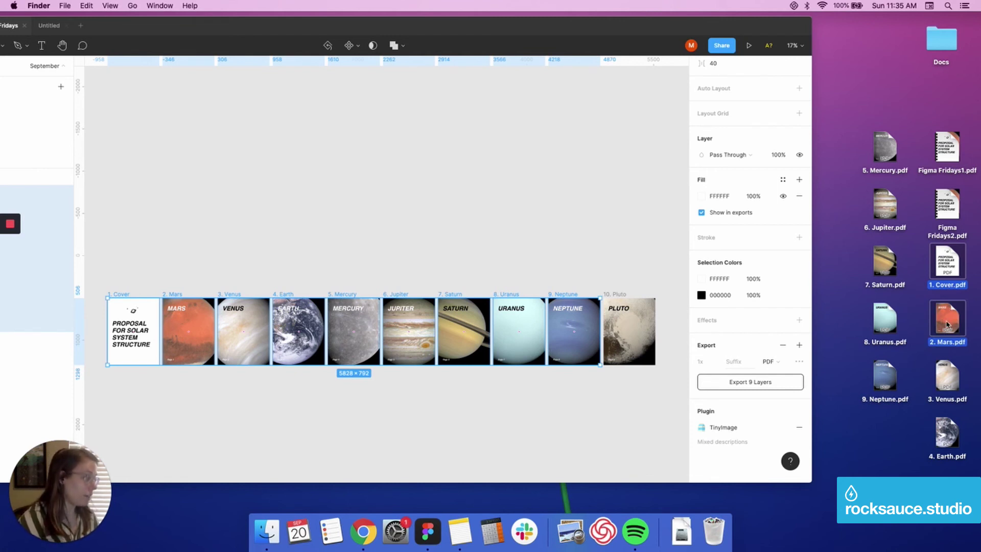
pyautogui.rightClick(949, 324)
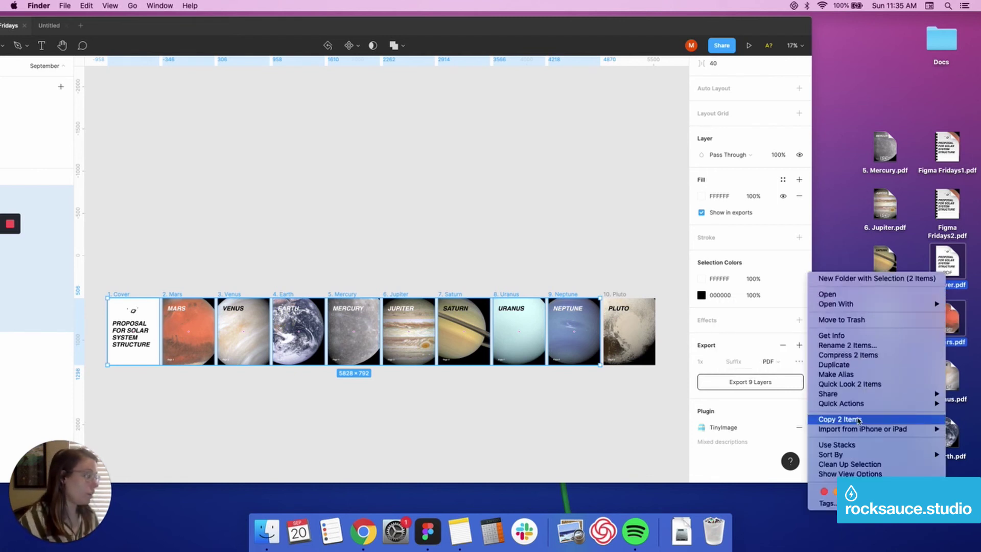
pyautogui.moveTo(859, 409)
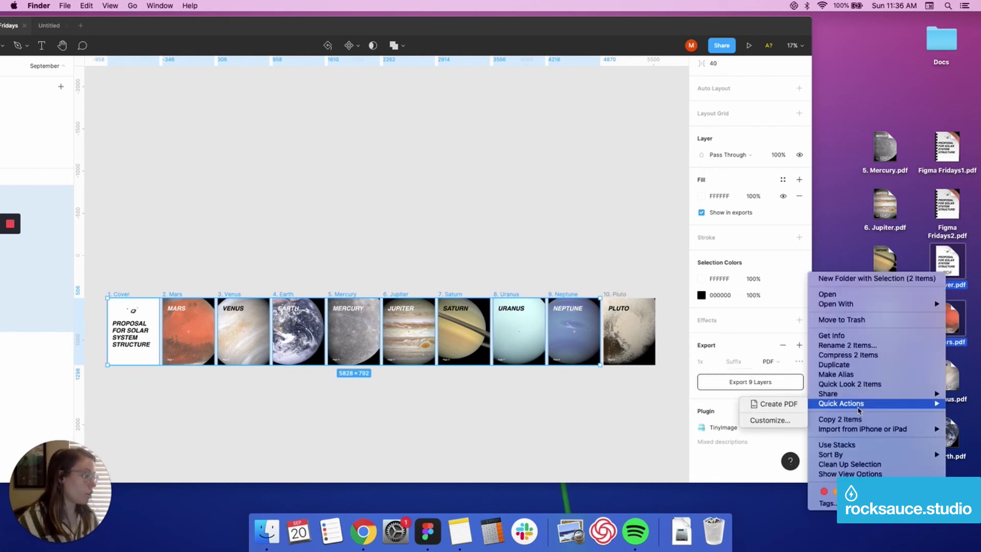
pyautogui.click(780, 404)
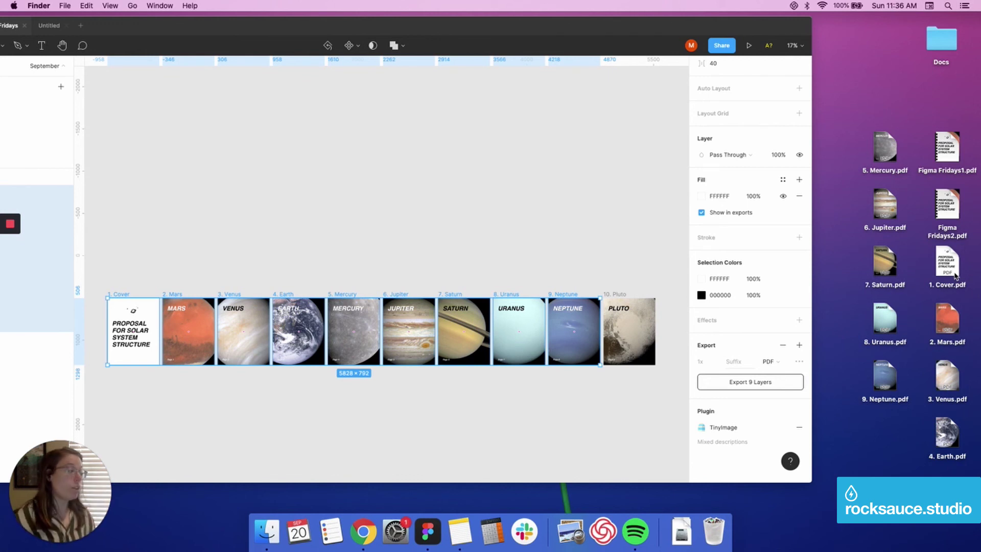
# Select all nine PDFs, 1. Cover through 9. Neptune, and merge them with Create PDF
pyautogui.click(952, 262)
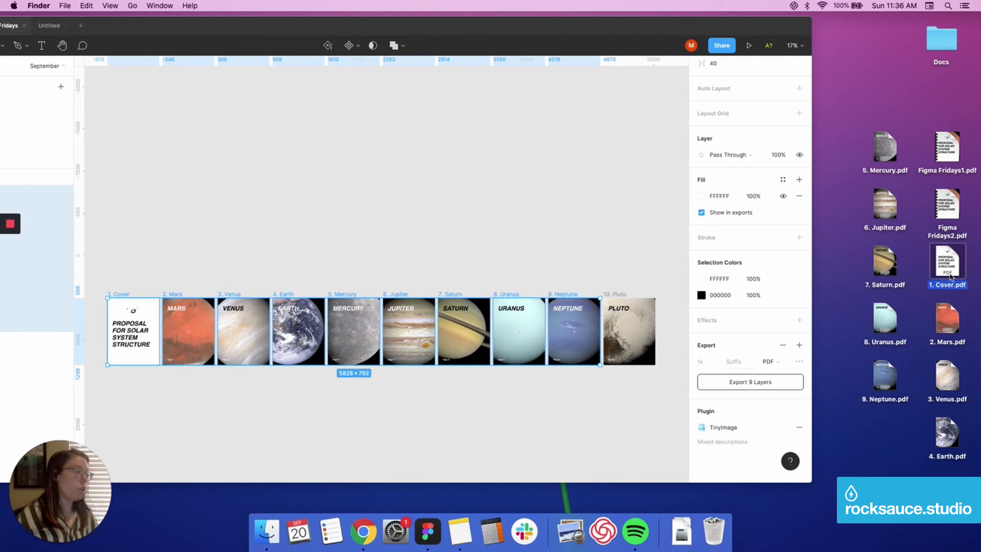
pyautogui.keyDown('super'); pyautogui.click(949, 322); pyautogui.keyUp('super')
pyautogui.keyDown('super'); pyautogui.click(950, 386); pyautogui.keyUp('super')
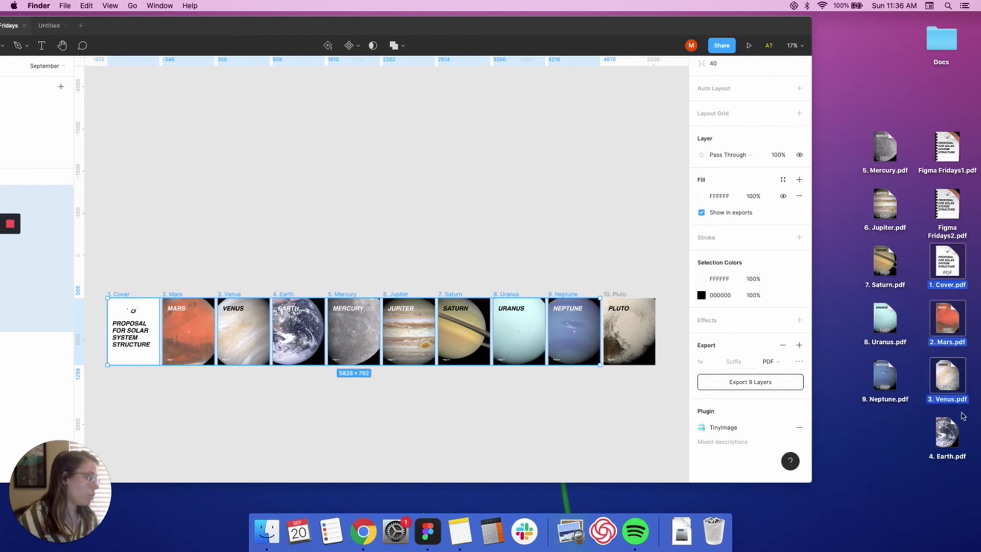
pyautogui.keyDown('super'); pyautogui.click(948, 434); pyautogui.keyUp('super')
pyautogui.keyDown('super'); pyautogui.click(885, 150); pyautogui.keyUp('super')
pyautogui.keyDown('super'); pyautogui.click(888, 212); pyautogui.keyUp('super')
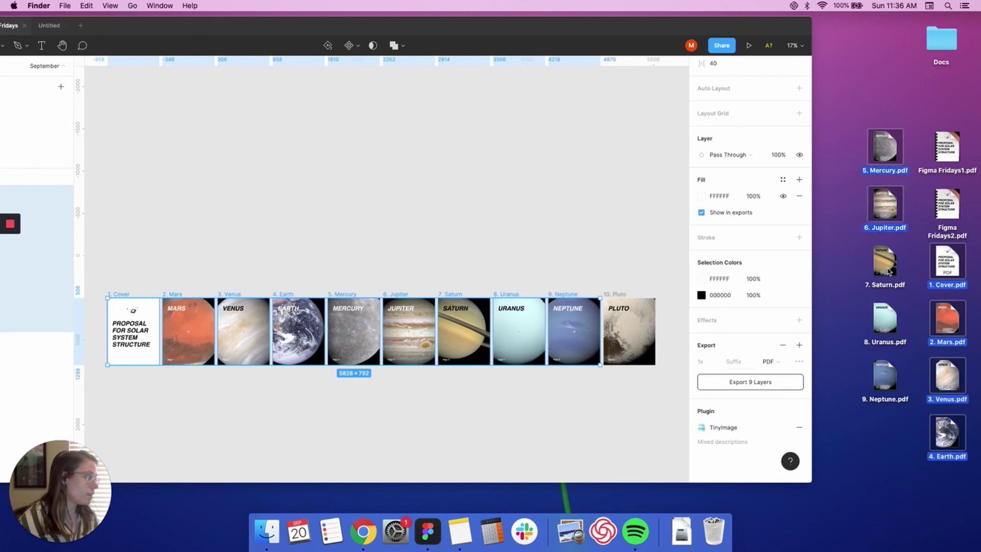
pyautogui.keyDown('super'); pyautogui.click(887, 266); pyautogui.keyUp('super')
pyautogui.keyDown('super'); pyautogui.click(885, 326); pyautogui.keyUp('super')
pyautogui.keyDown('super'); pyautogui.click(886, 382); pyautogui.keyUp('super')
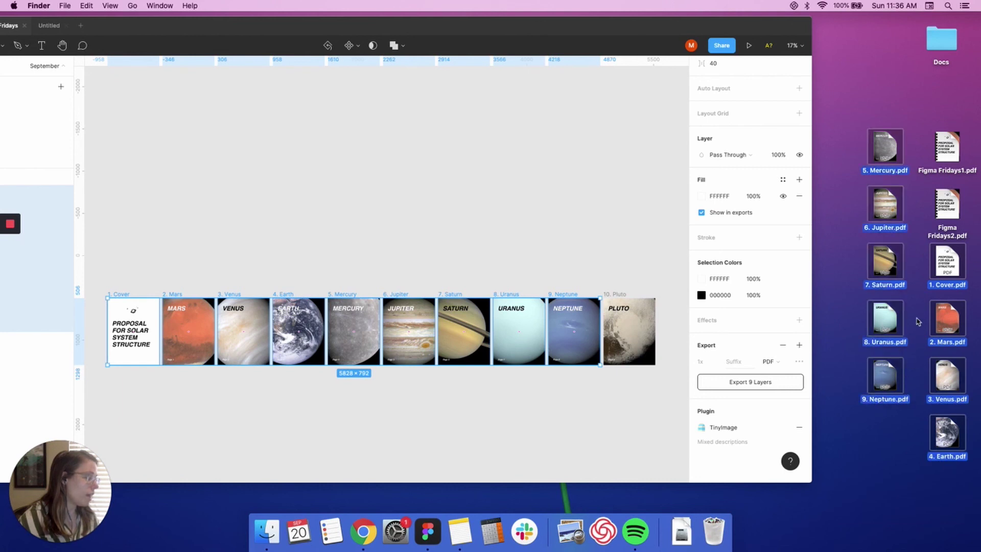
pyautogui.rightClick(886, 321)
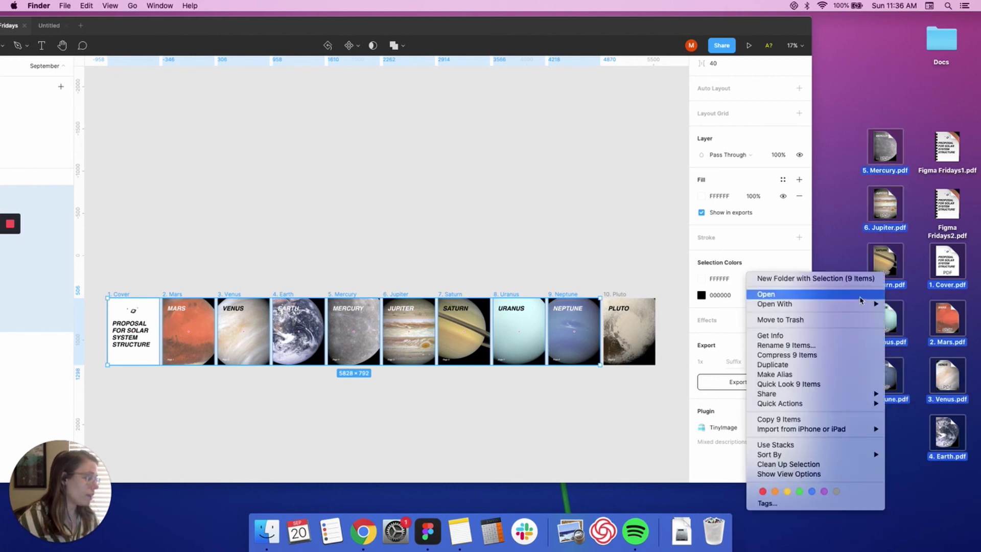
pyautogui.moveTo(814, 409)
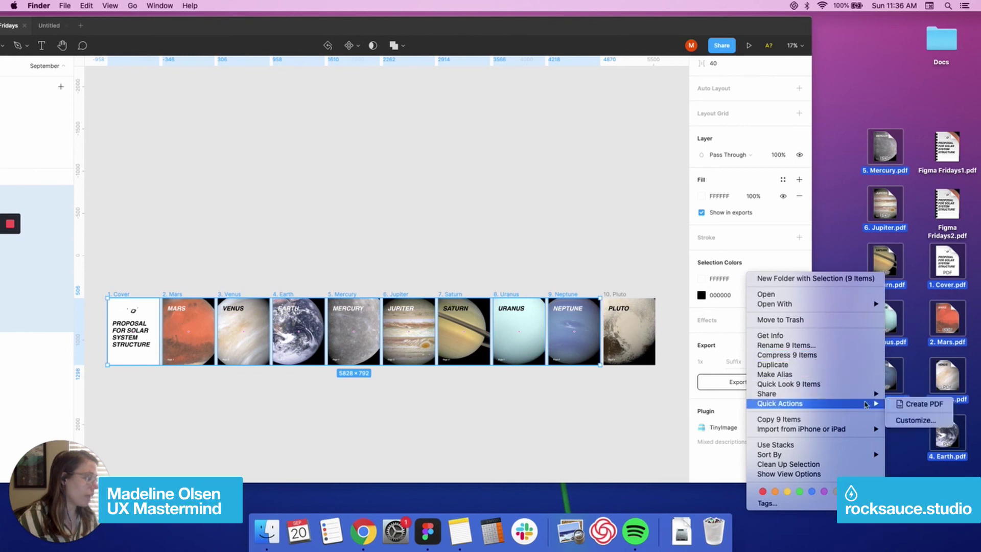
pyautogui.click(917, 404)
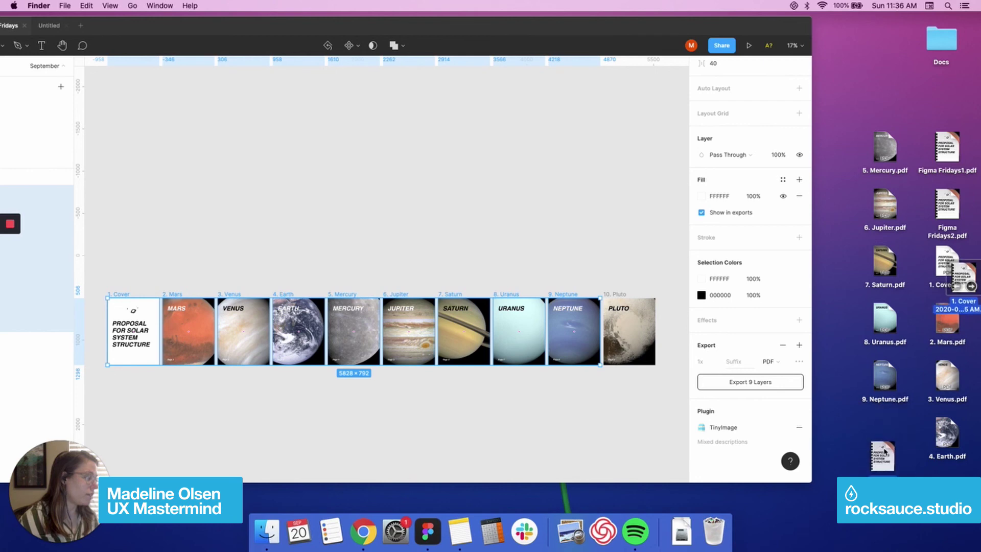
# Open the combined planet PDF in Preview and delete its Mars page, leaving 8 pages
pyautogui.doubleClick(883, 454)
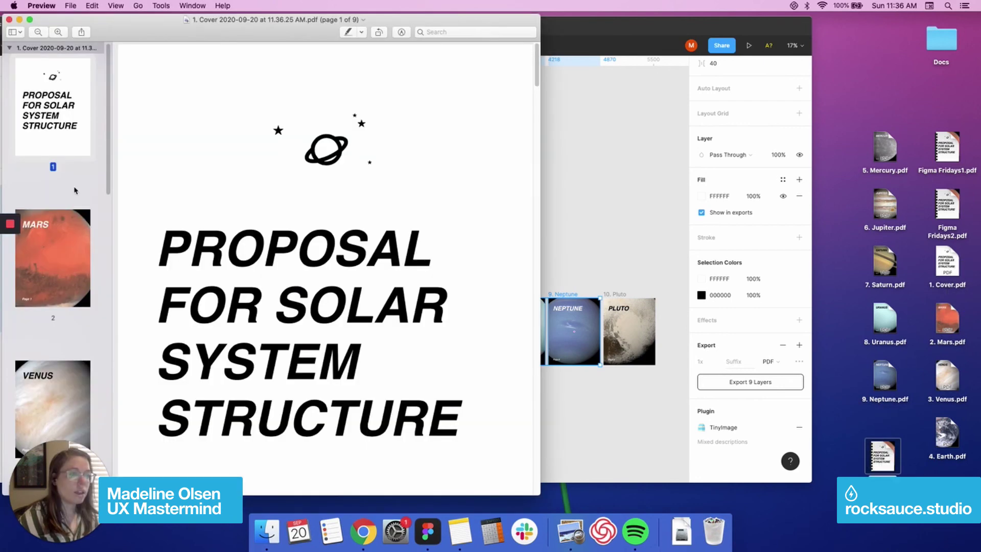
pyautogui.click(56, 233)
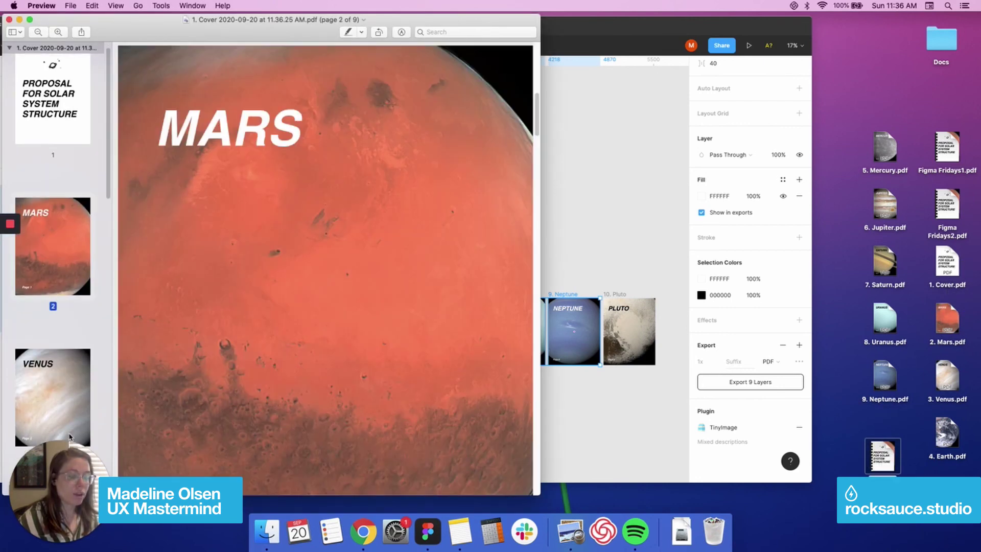
pyautogui.moveTo(71, 286); pyautogui.dragTo(74, 215)
pyautogui.press('Delete')
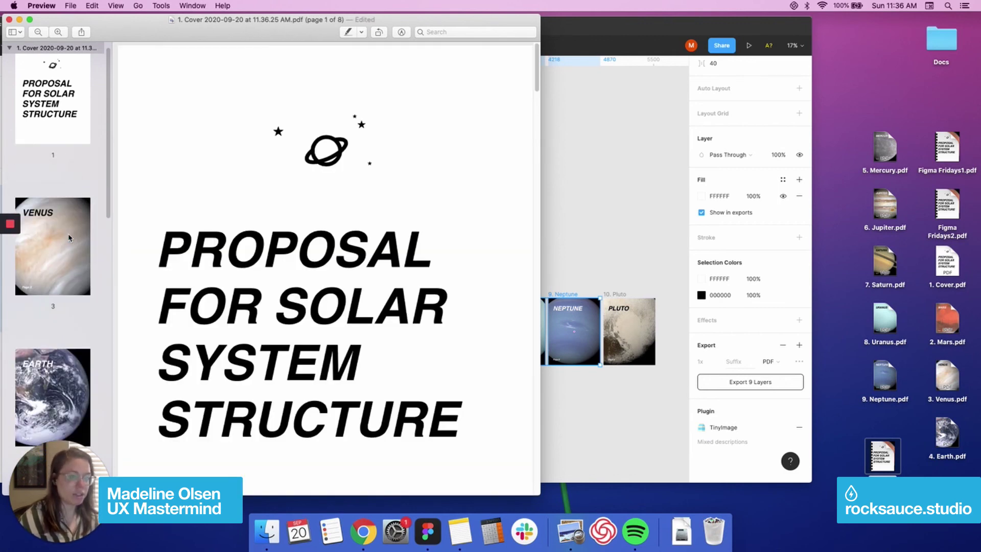